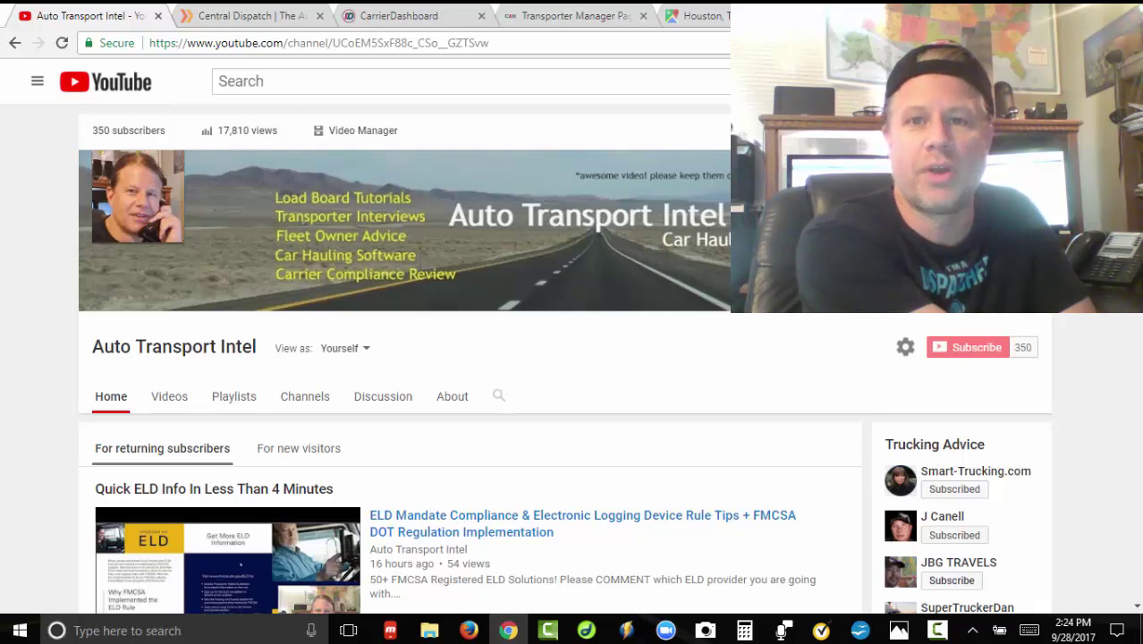
Switch from the YouTube channel tab to the Central Dispatch home page.
{"action": "left_click", "coordinate": [254, 18]}
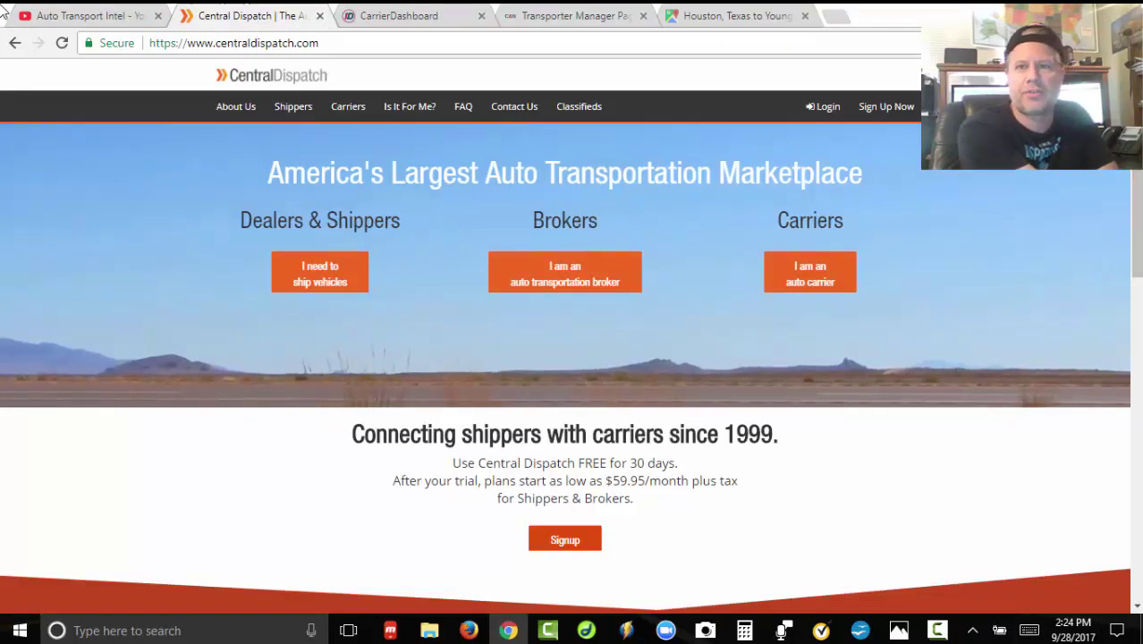
Log in, set the origin to city search, and browse Texas as a destination region.
{"action": "left_click", "coordinate": [823, 106]}
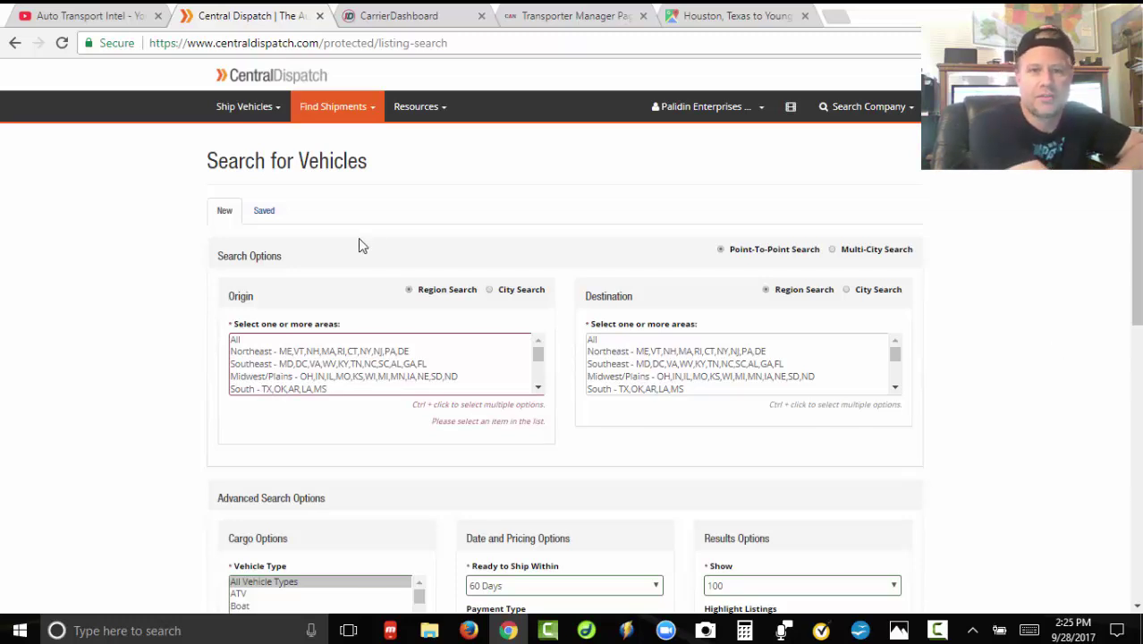
{"action": "left_click", "coordinate": [492, 291]}
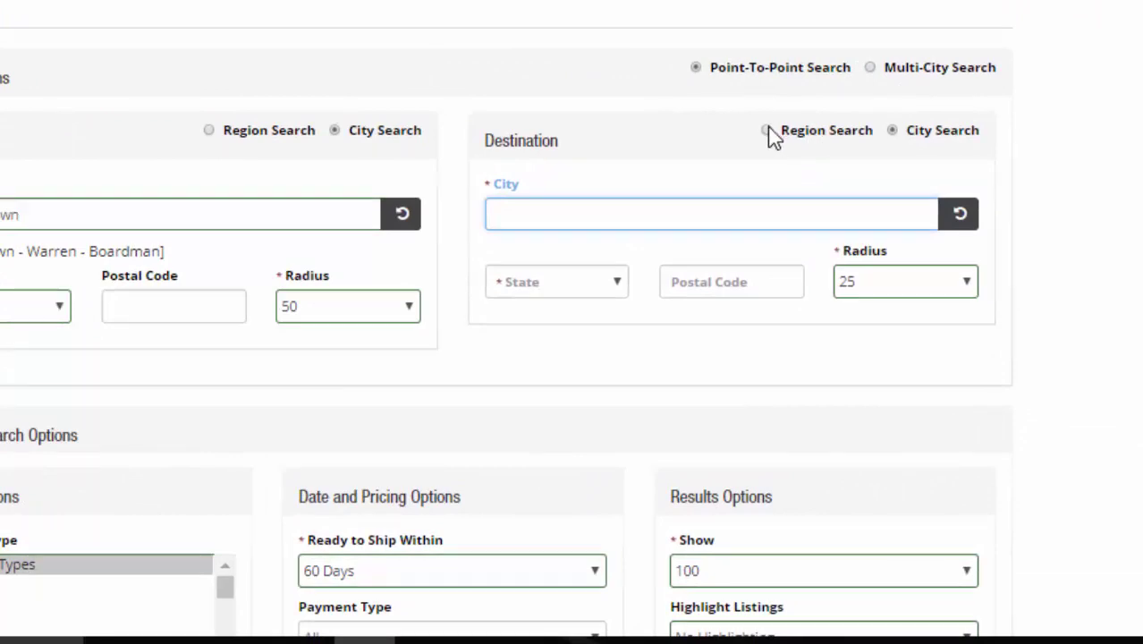
{"action": "left_click", "coordinate": [767, 131]}
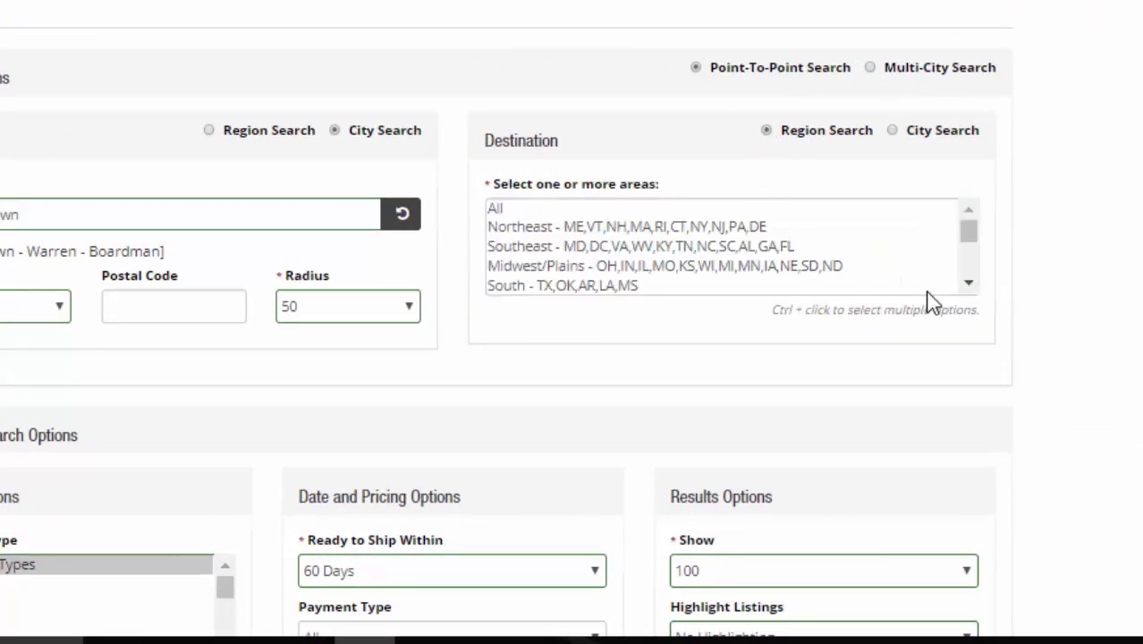
{"action": "left_click", "coordinate": [969, 285]}
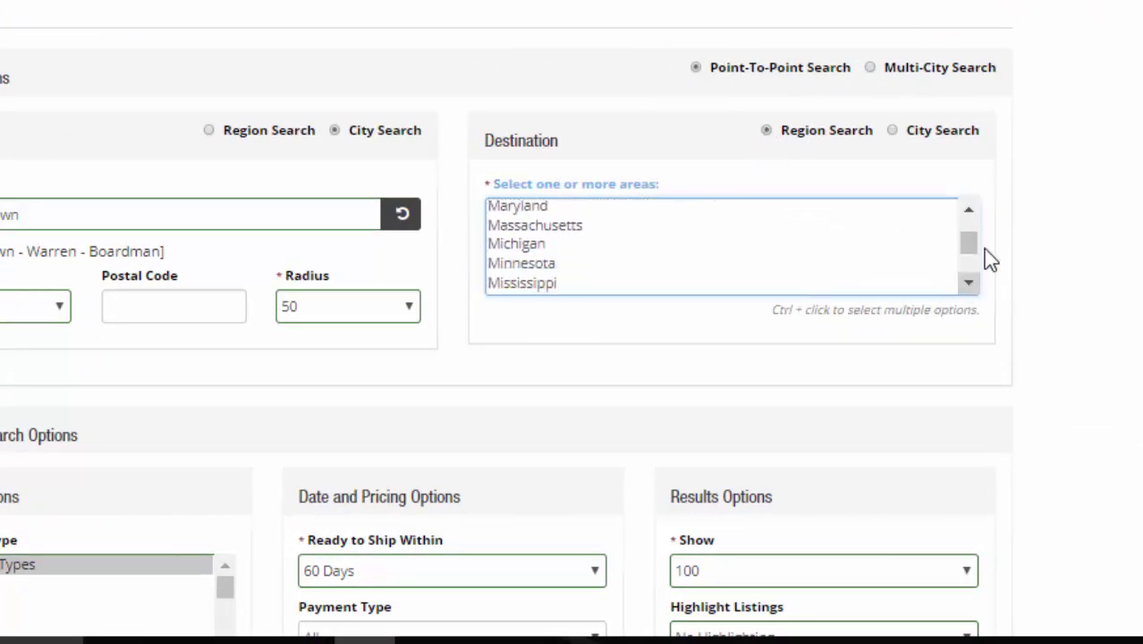
{"action": "left_click", "coordinate": [969, 211]}
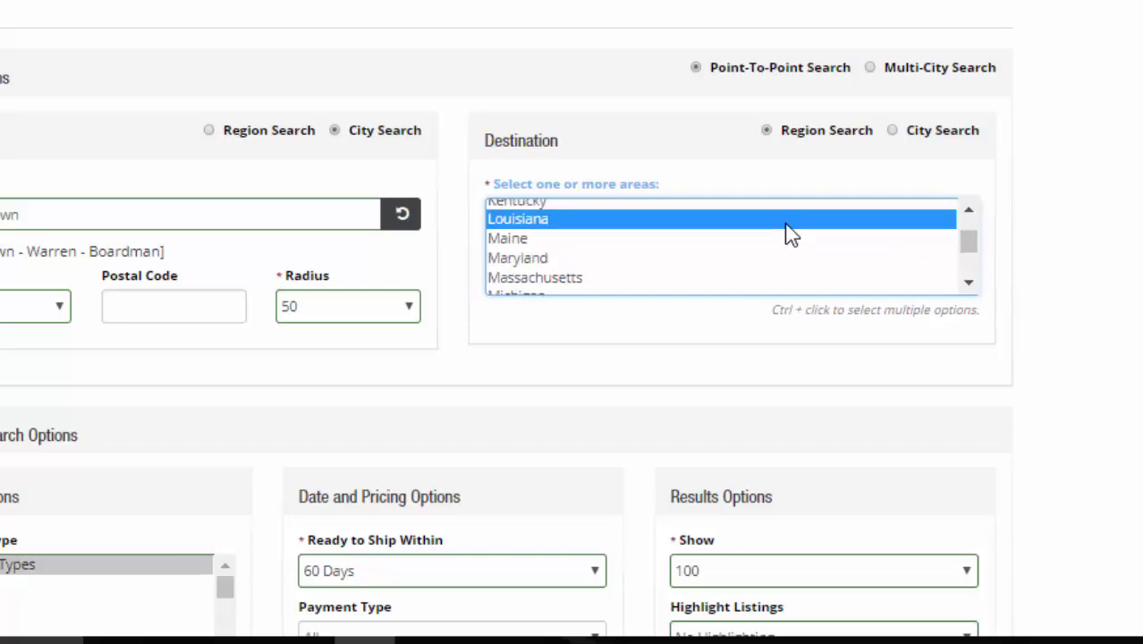
{"action": "left_click", "coordinate": [787, 221]}
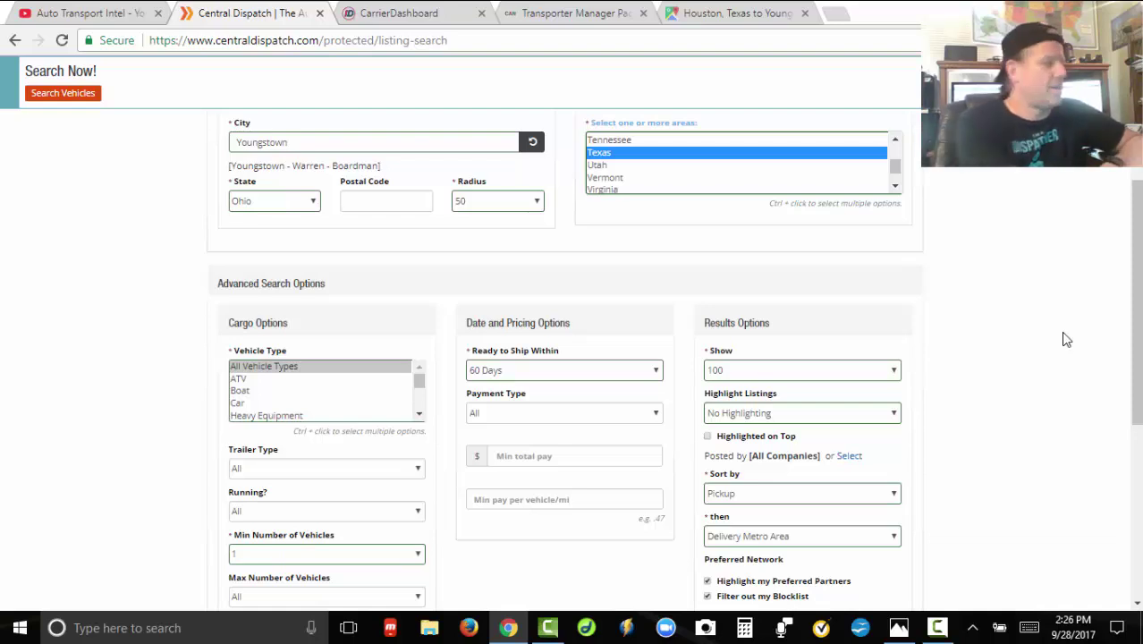
{"action": "scroll", "coordinate": [1005, 255], "scroll_direction": "up", "scroll_amount": 1}
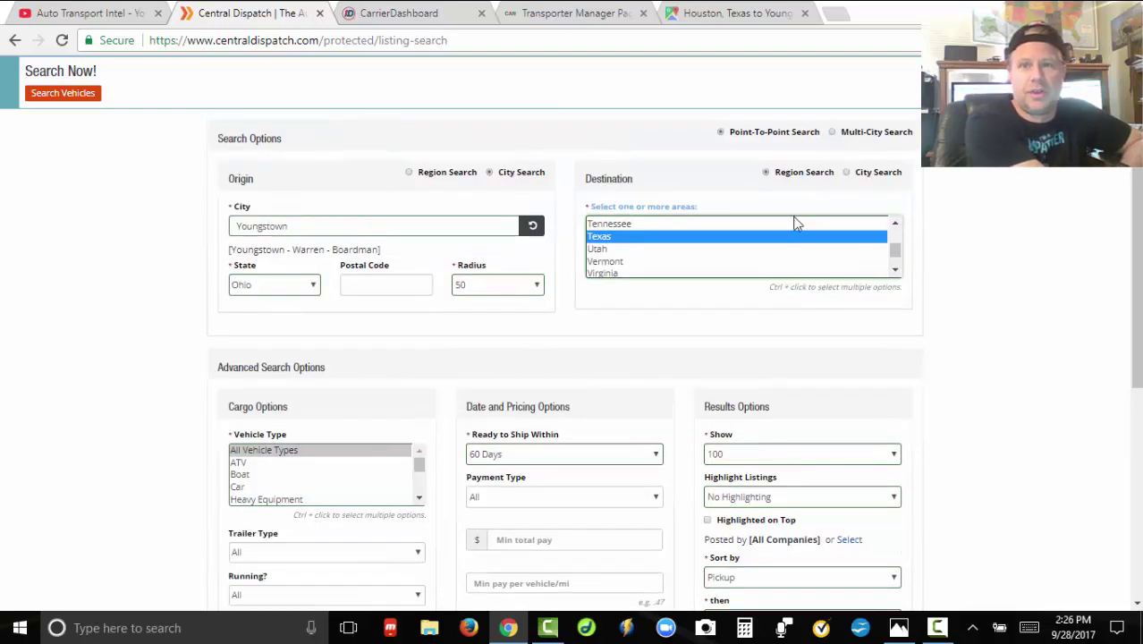
{"action": "left_click_drag", "start_coordinate": [895, 253], "coordinate": [895, 223]}
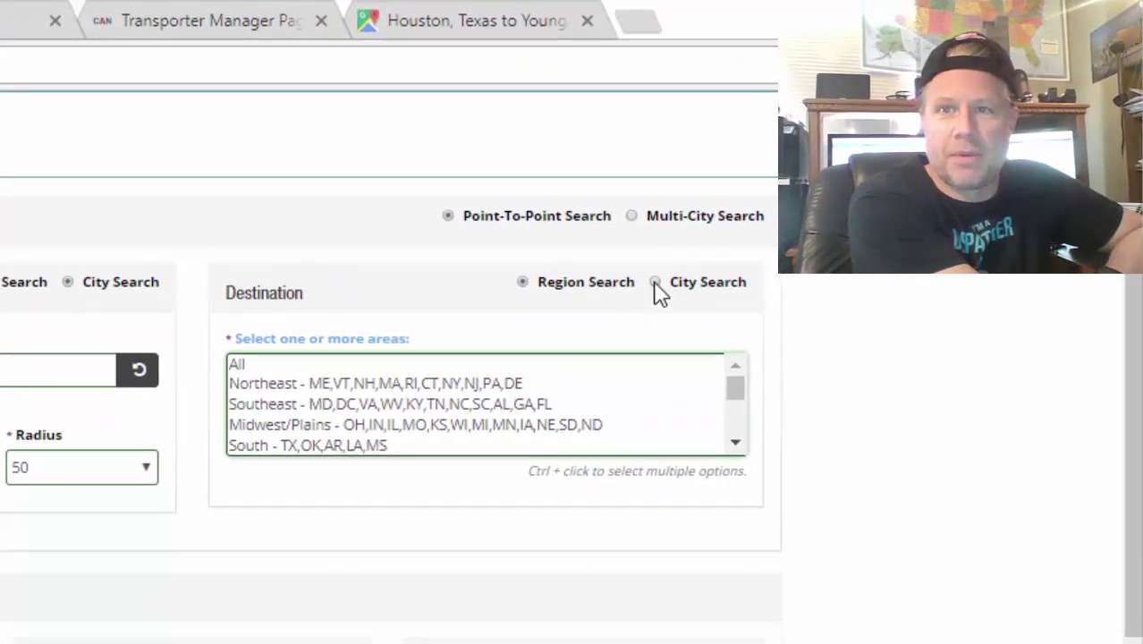
Set the destination to Houston, Texas by city search with a 50-mile radius.
{"action": "left_click", "coordinate": [654, 283]}
{"action": "left_click", "coordinate": [490, 369]}
{"action": "type", "text": "Houston"}
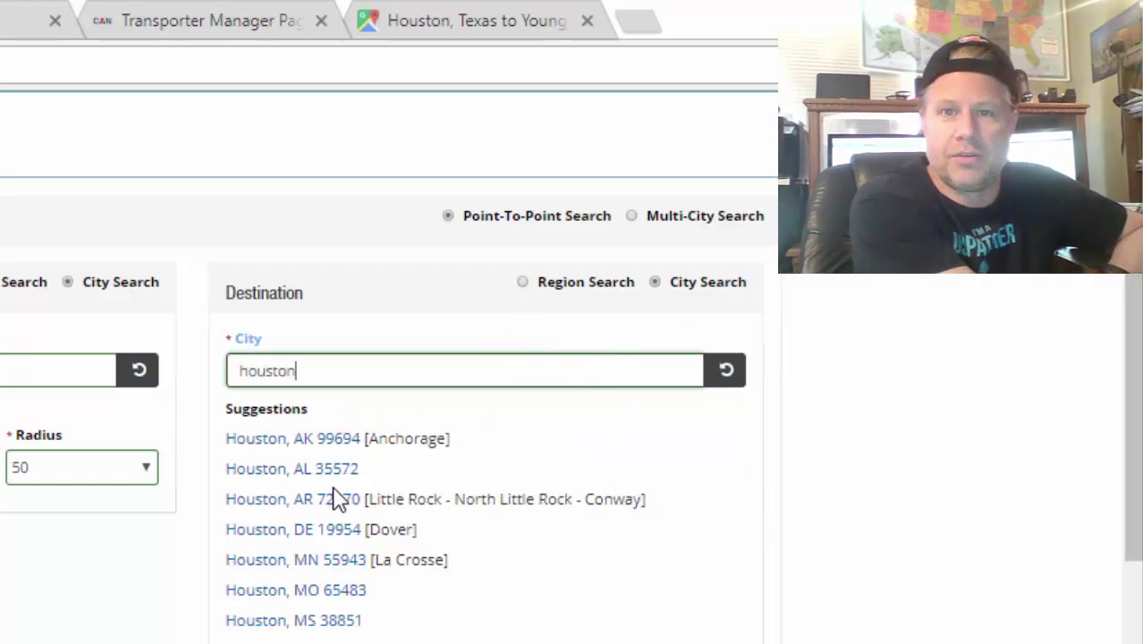
{"action": "scroll", "coordinate": [341, 502], "scroll_direction": "down", "scroll_amount": 1}
{"action": "left_click", "coordinate": [306, 624]}
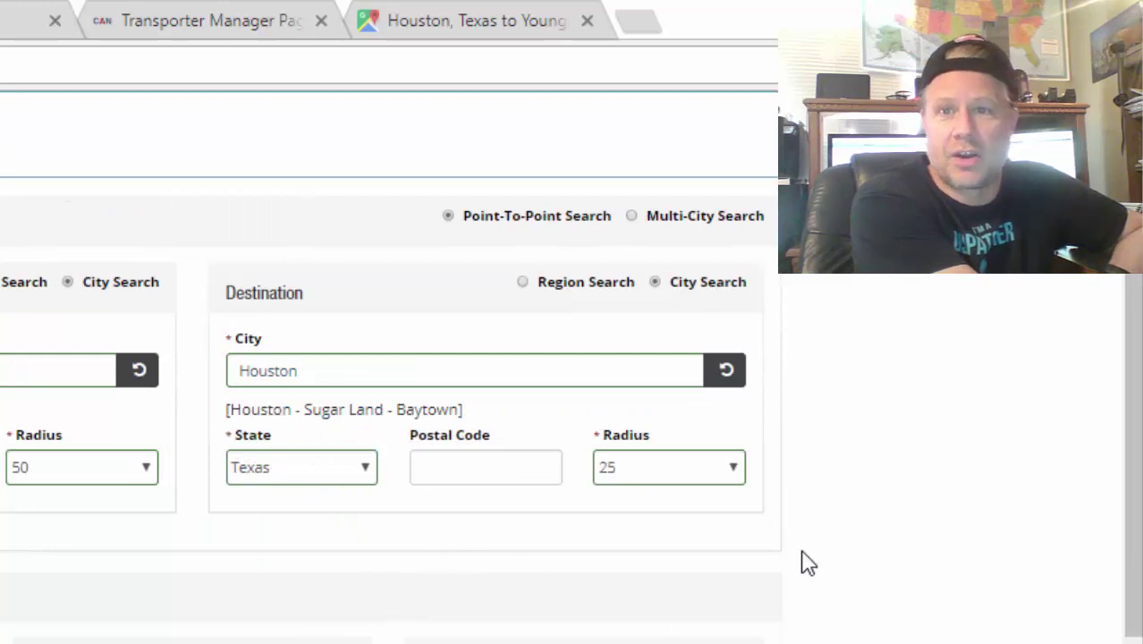
{"action": "left_click", "coordinate": [730, 474]}
{"action": "left_click", "coordinate": [705, 553]}
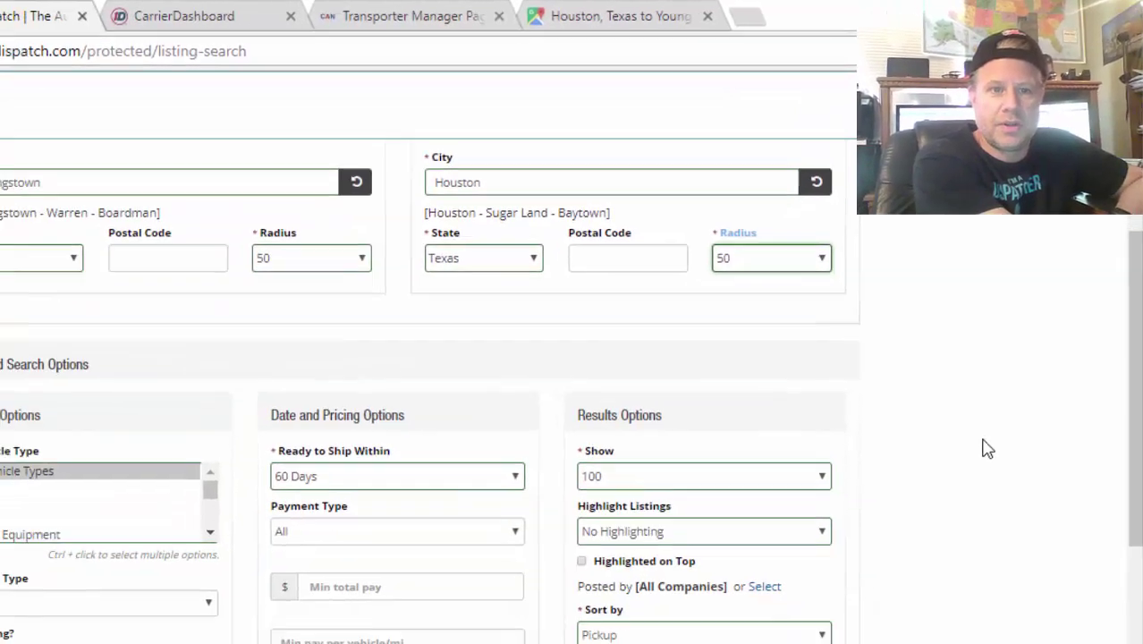
Limit the search to 3 vehicles, ready within 5 days, with last-hour listings highlighted on top.
{"action": "scroll", "coordinate": [986, 449], "scroll_direction": "down", "scroll_amount": 3}
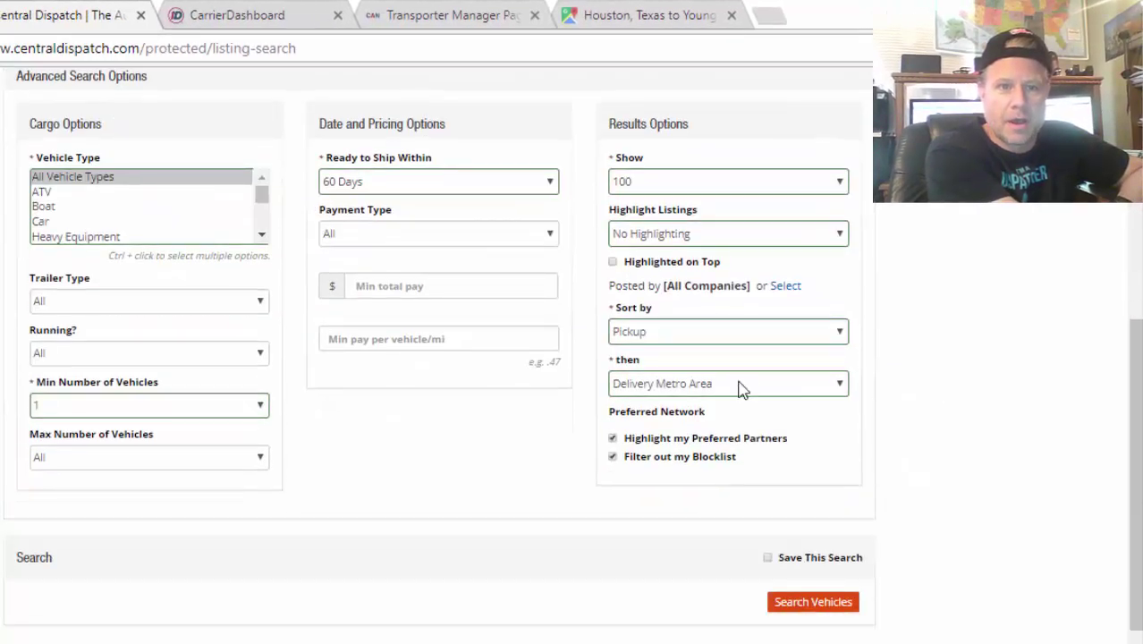
{"action": "left_click", "coordinate": [223, 465]}
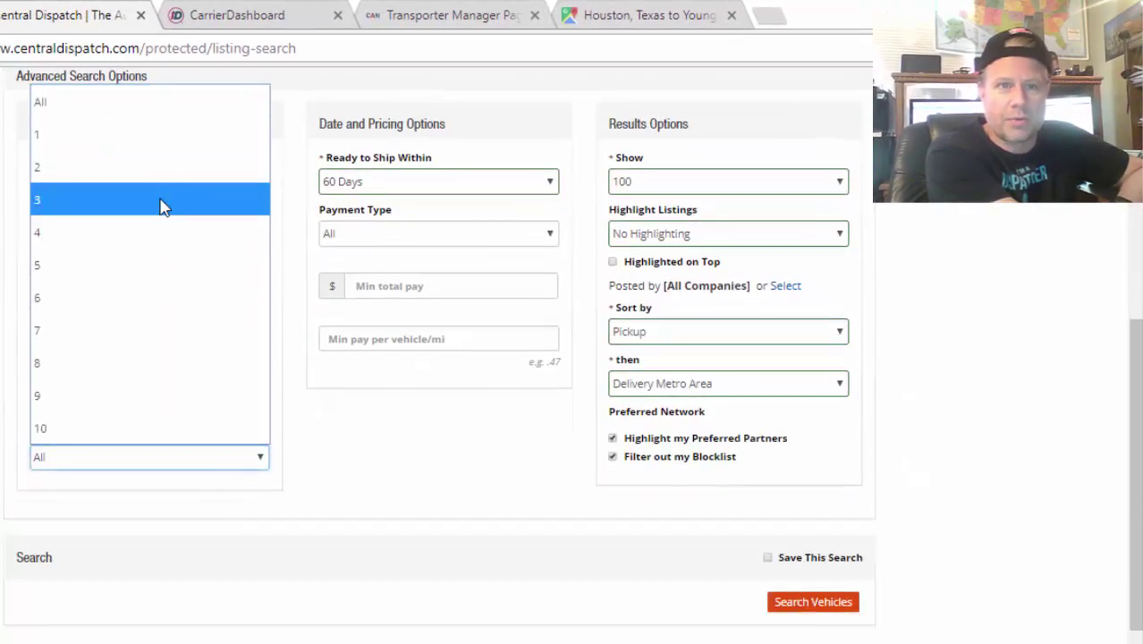
{"action": "left_click", "coordinate": [161, 202]}
{"action": "left_click", "coordinate": [503, 189]}
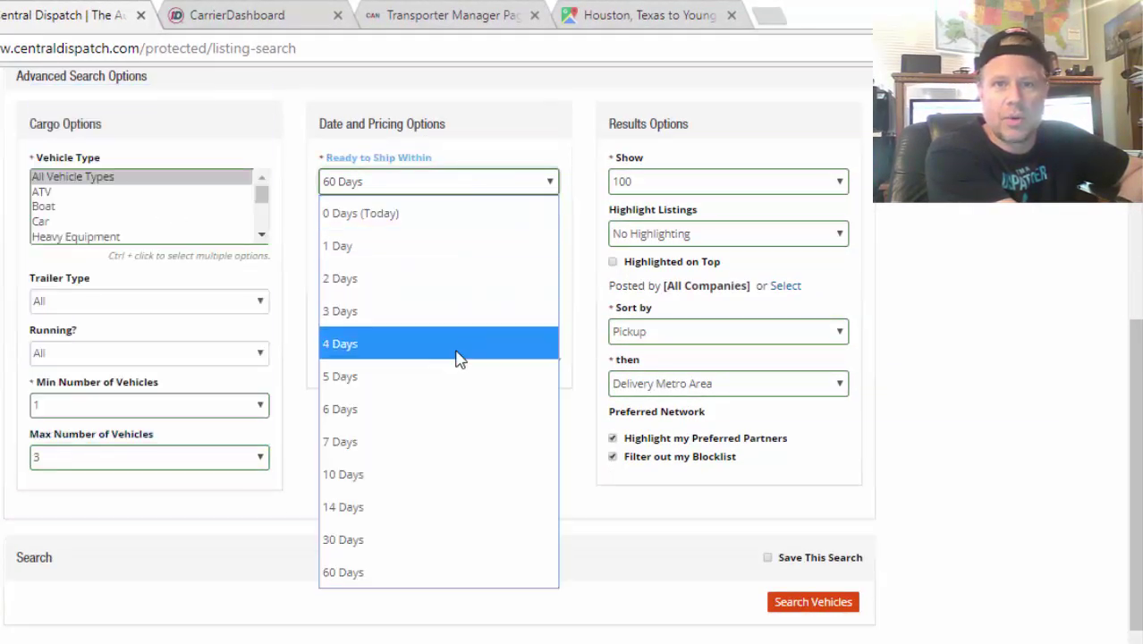
{"action": "key", "text": "Escape"}
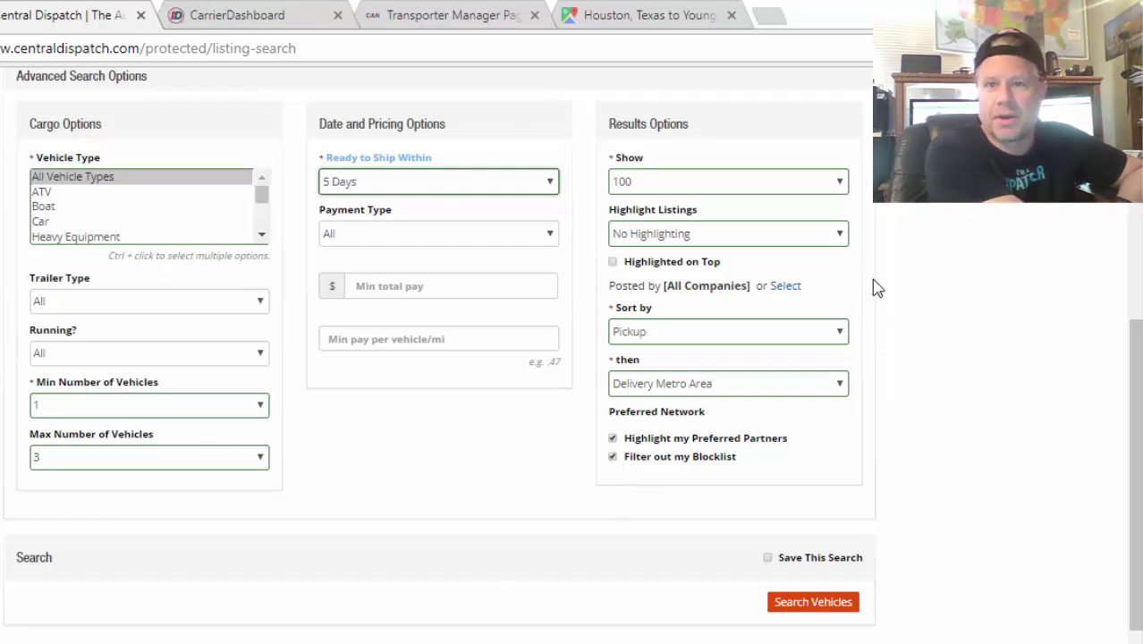
{"action": "left_click", "coordinate": [816, 237]}
{"action": "left_click", "coordinate": [790, 296]}
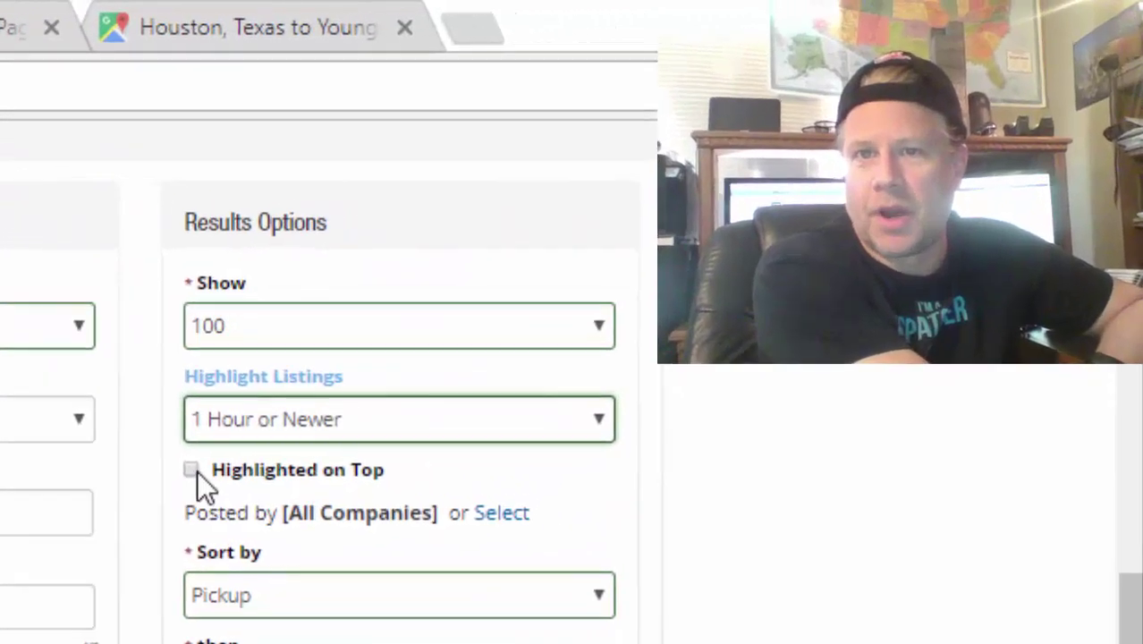
{"action": "left_click", "coordinate": [444, 344]}
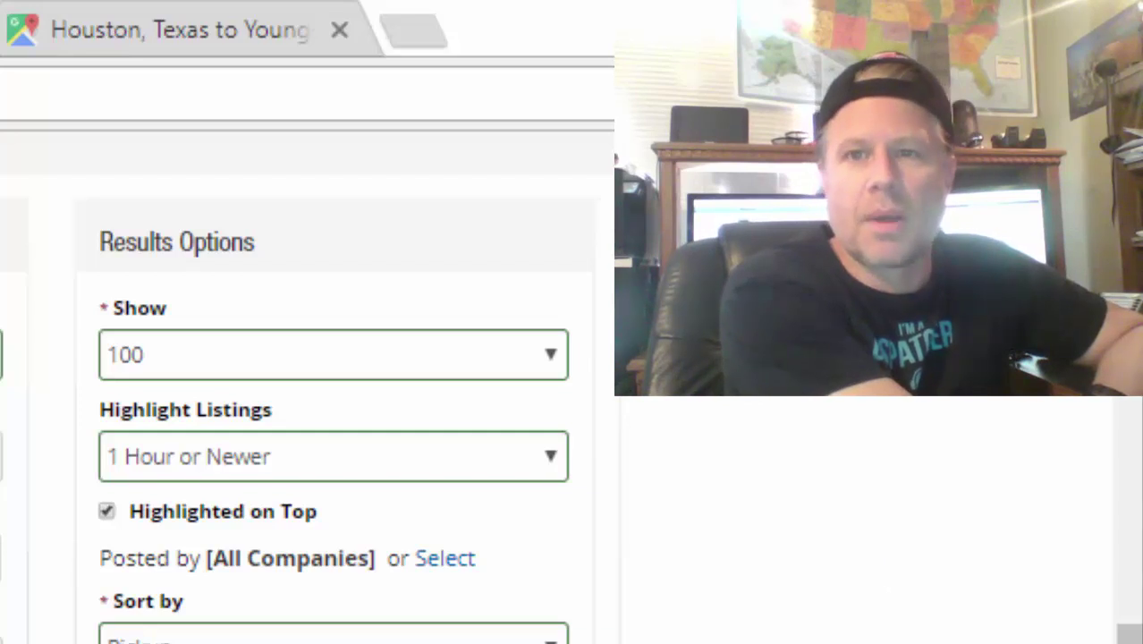
{"action": "scroll", "coordinate": [332, 402], "scroll_direction": "down", "scroll_amount": 2}
{"action": "scroll", "coordinate": [333, 403], "scroll_direction": "up", "scroll_amount": 2}
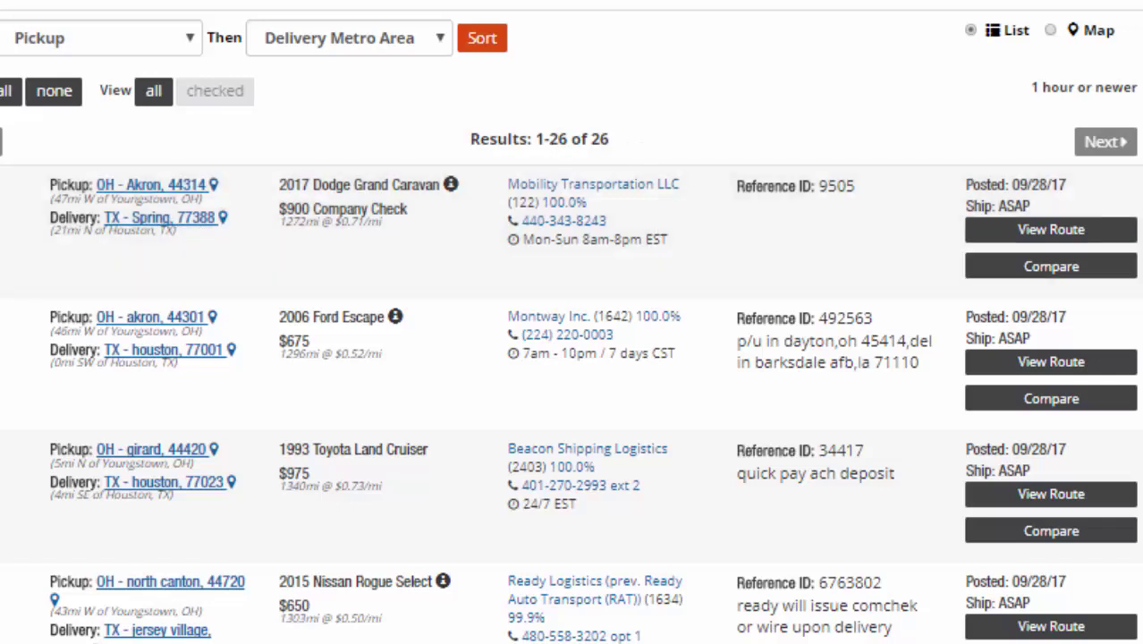
{"action": "scroll", "coordinate": [573, 358], "scroll_direction": "down", "scroll_amount": 2}
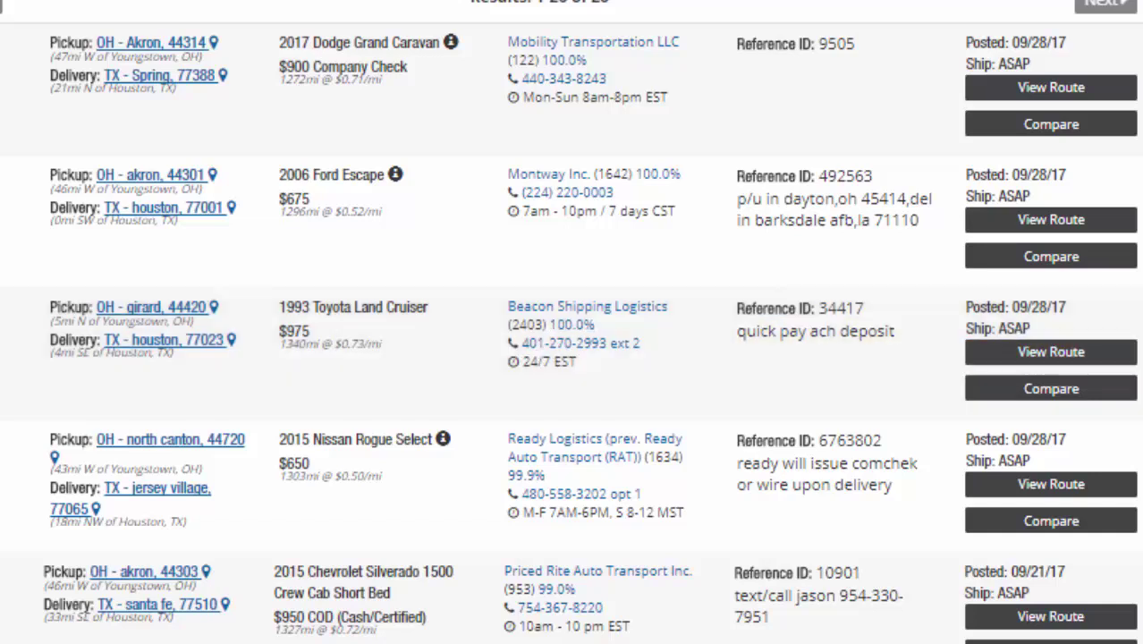
{"action": "scroll", "coordinate": [280, 506], "scroll_direction": "down", "scroll_amount": 3}
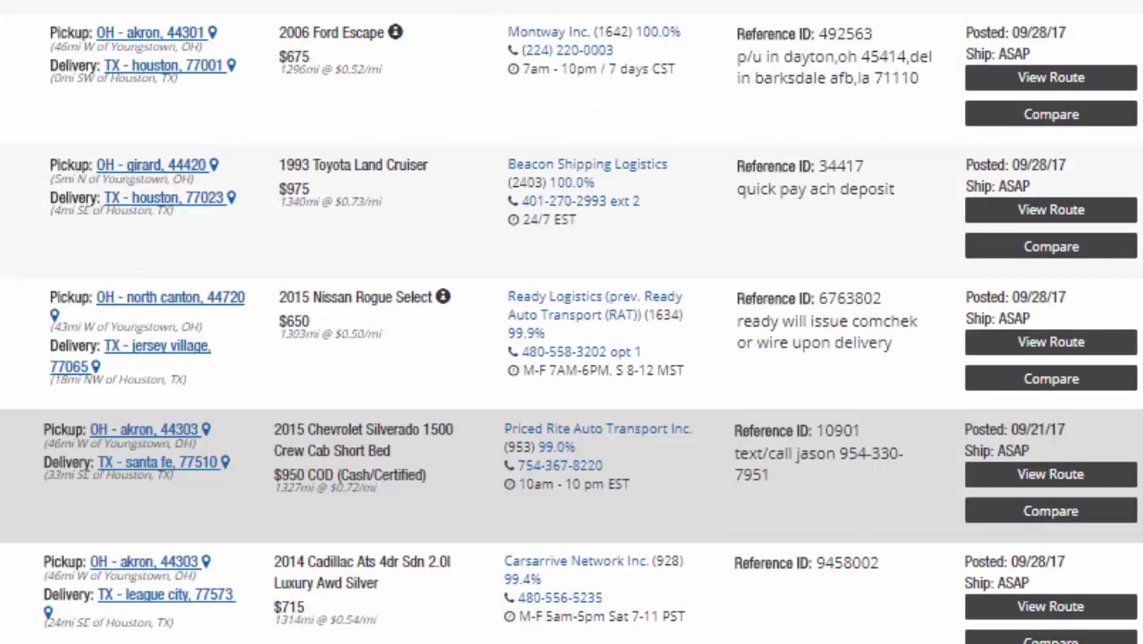
{"action": "scroll", "coordinate": [607, 352], "scroll_direction": "down", "scroll_amount": 3}
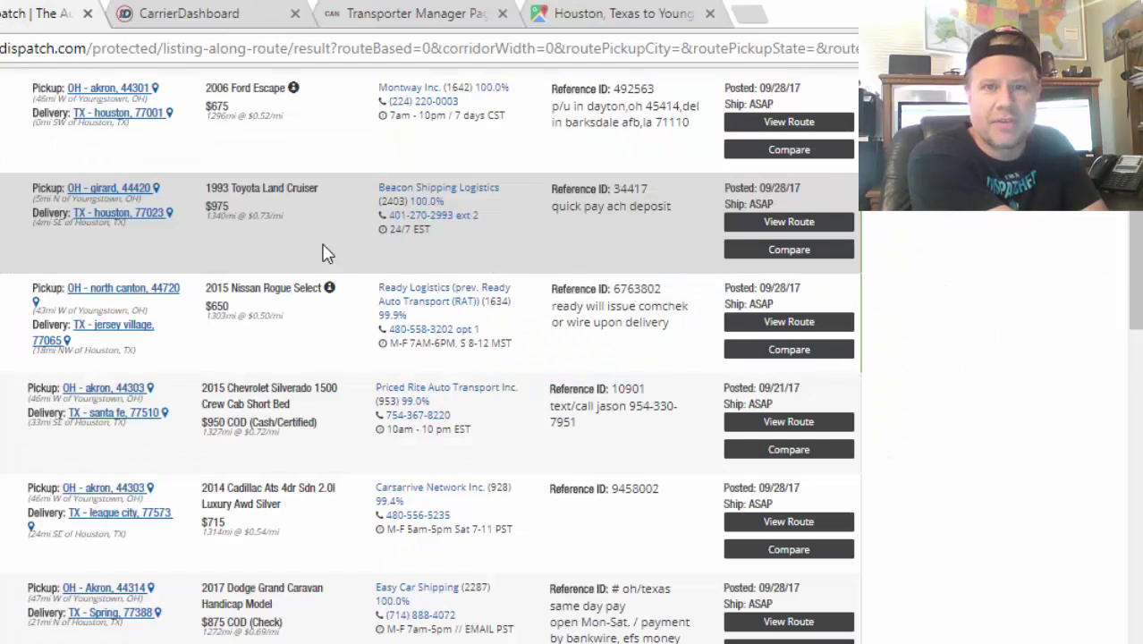
Copy the 1993 Toyota Land Cruiser name and search it in a new tab.
{"action": "left_click_drag", "start_coordinate": [203, 187], "coordinate": [320, 194]}
{"action": "right_click", "coordinate": [319, 194]}
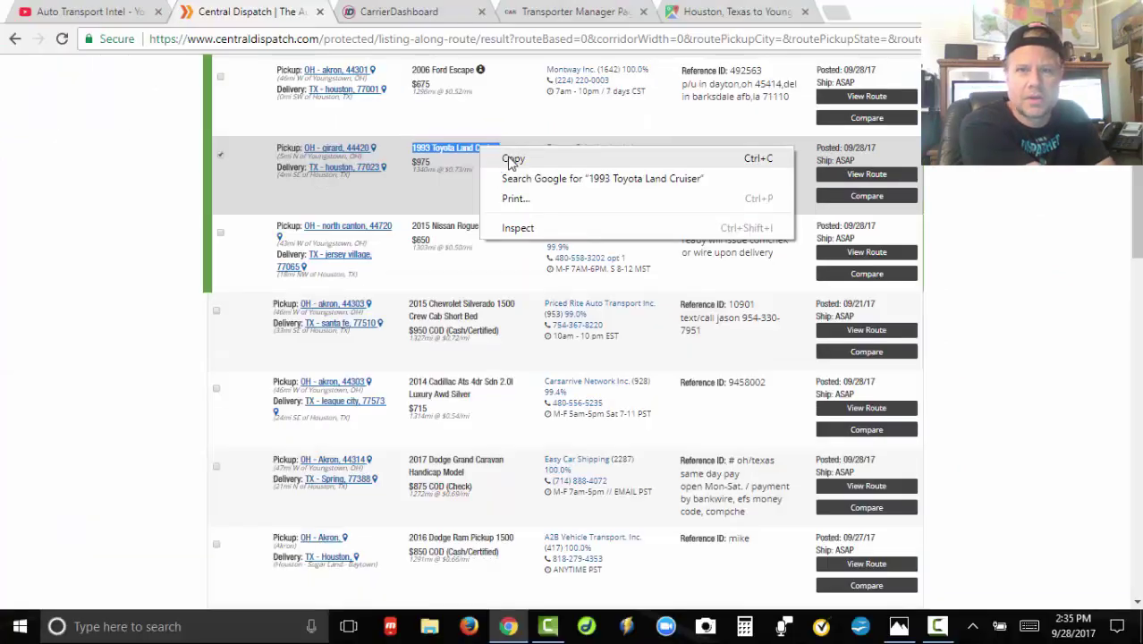
{"action": "left_click", "coordinate": [511, 159]}
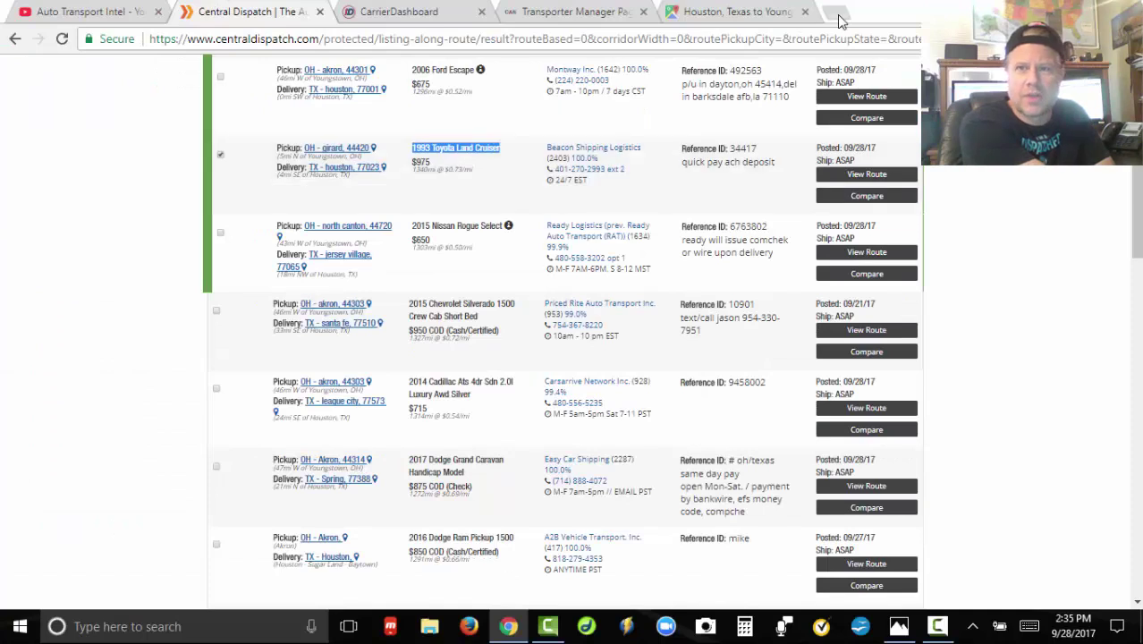
{"action": "left_click", "coordinate": [838, 16]}
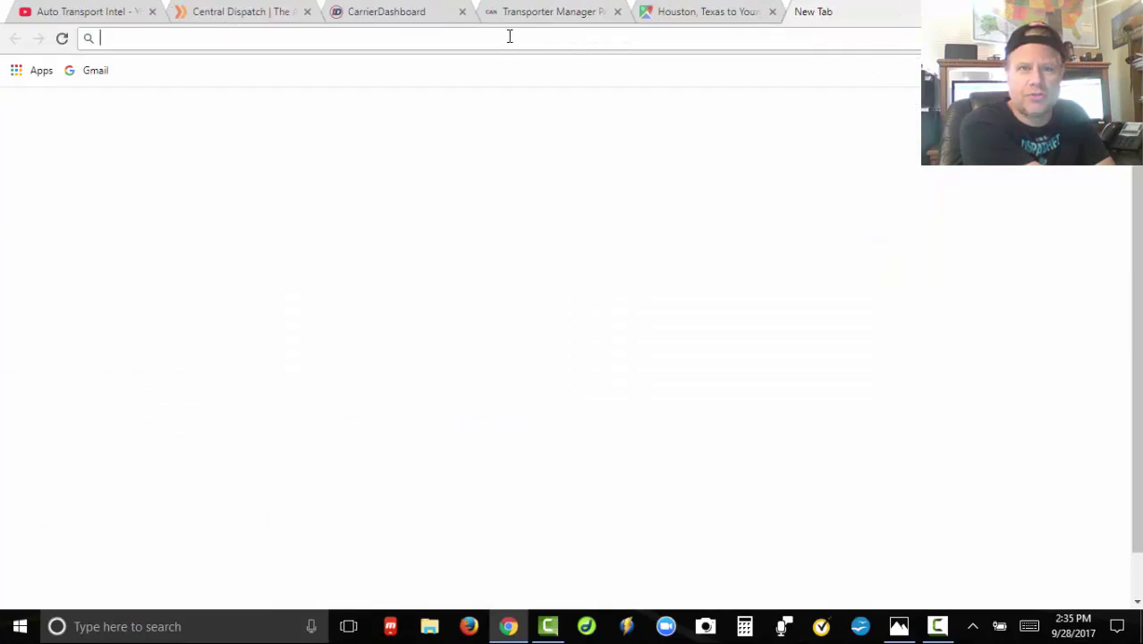
{"action": "right_click", "coordinate": [510, 37]}
{"action": "left_click", "coordinate": [566, 118]}
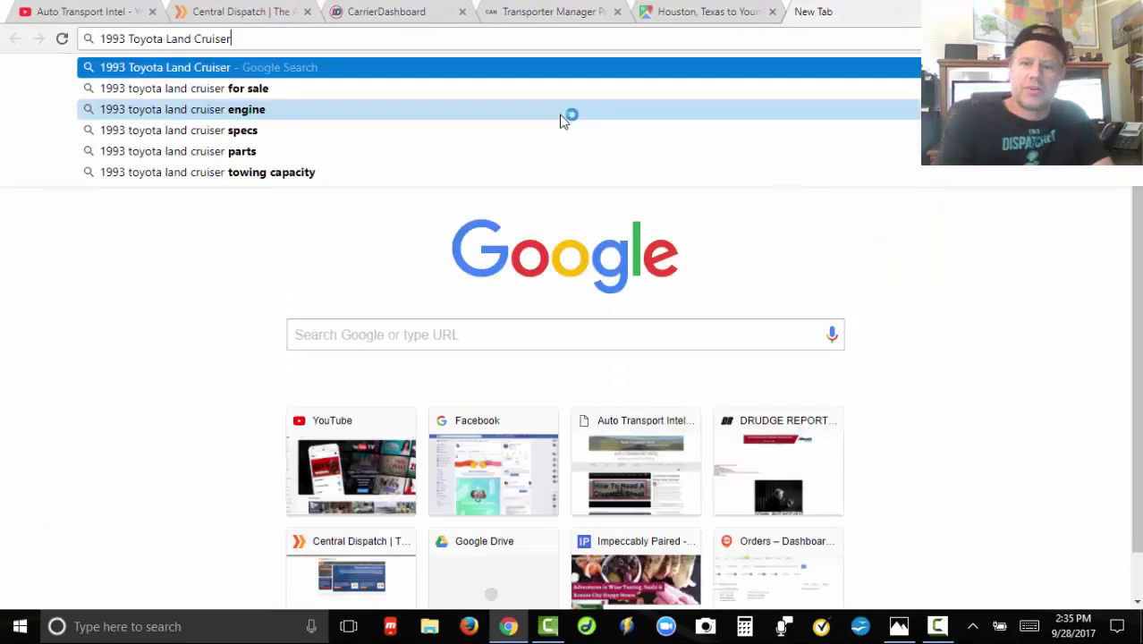
{"action": "key", "text": "Return"}
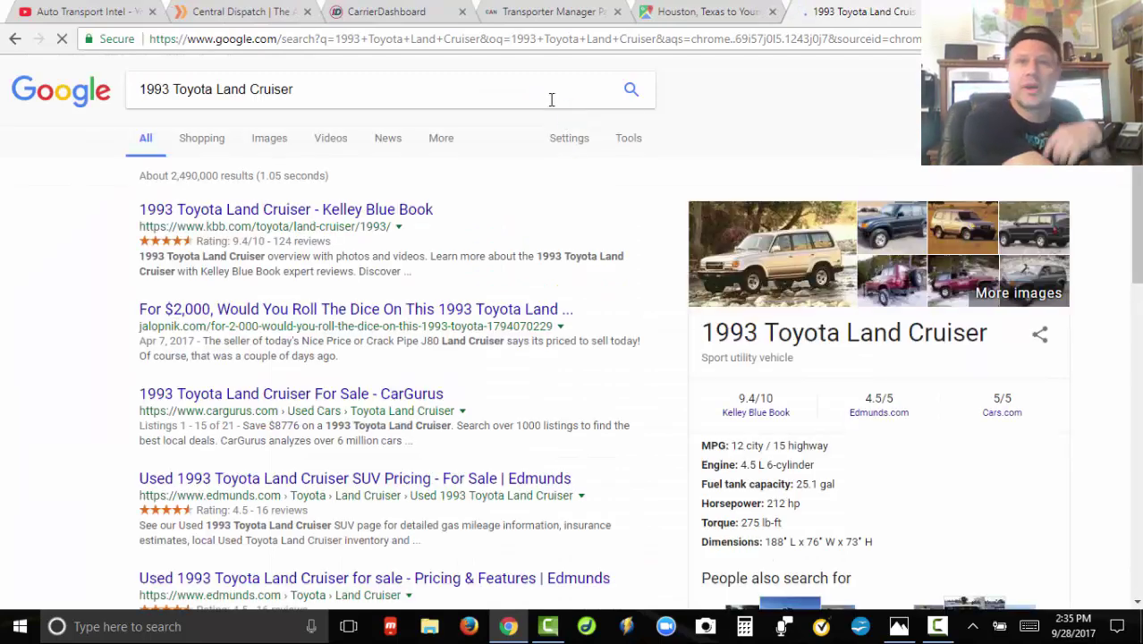
Copy the 2015 Chevrolet Silverado name and search it in another new tab.
{"action": "left_click", "coordinate": [256, 12]}
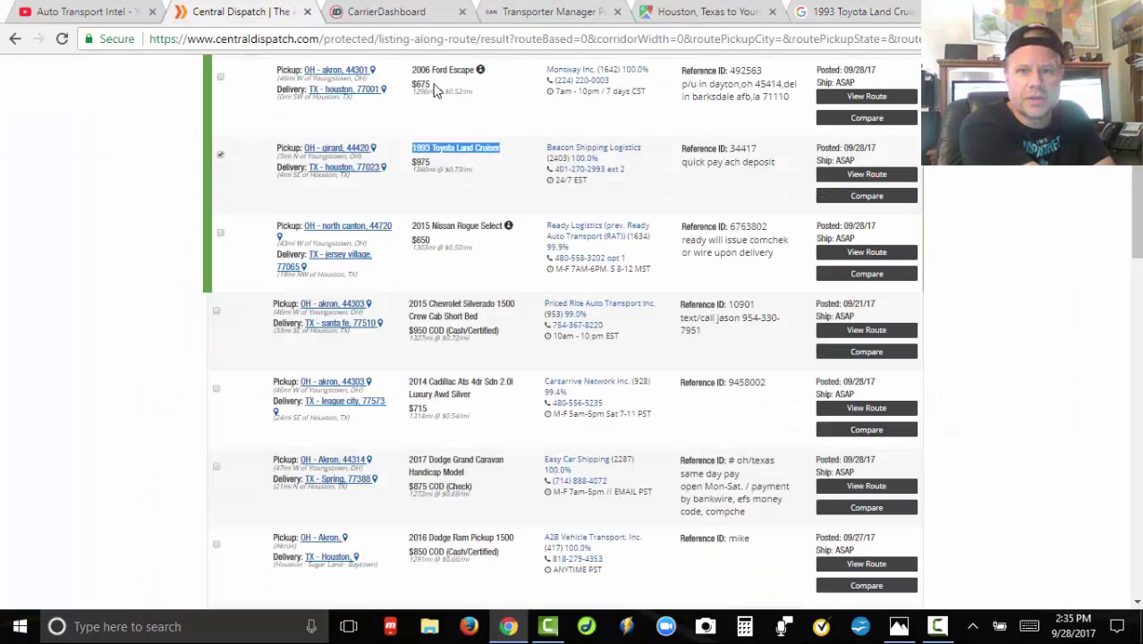
{"action": "left_click_drag", "start_coordinate": [408, 303], "coordinate": [497, 316]}
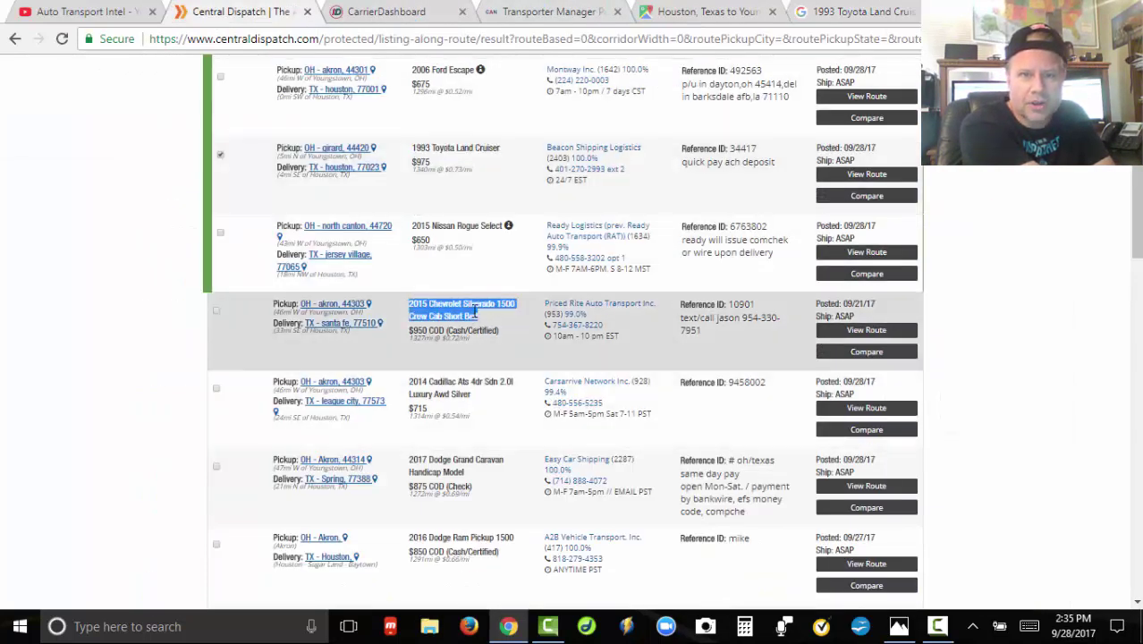
{"action": "right_click", "coordinate": [466, 307]}
{"action": "left_click", "coordinate": [488, 320]}
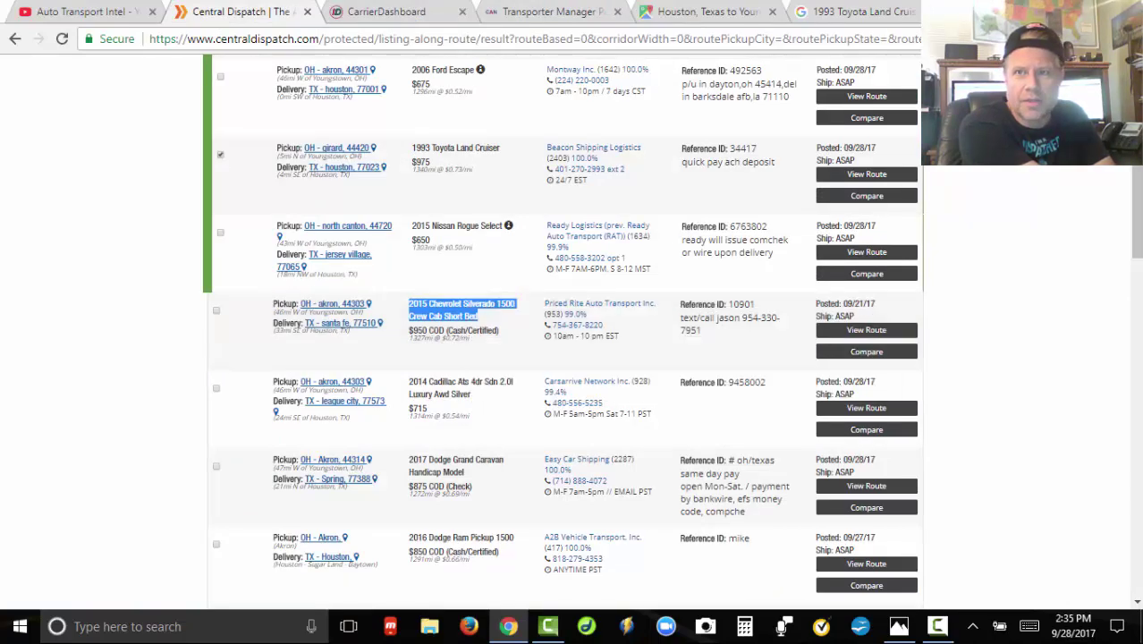
{"action": "key", "text": "ctrl+t"}
{"action": "right_click", "coordinate": [897, 38]}
{"action": "left_click", "coordinate": [930, 125]}
{"action": "left_click", "coordinate": [742, 11]}
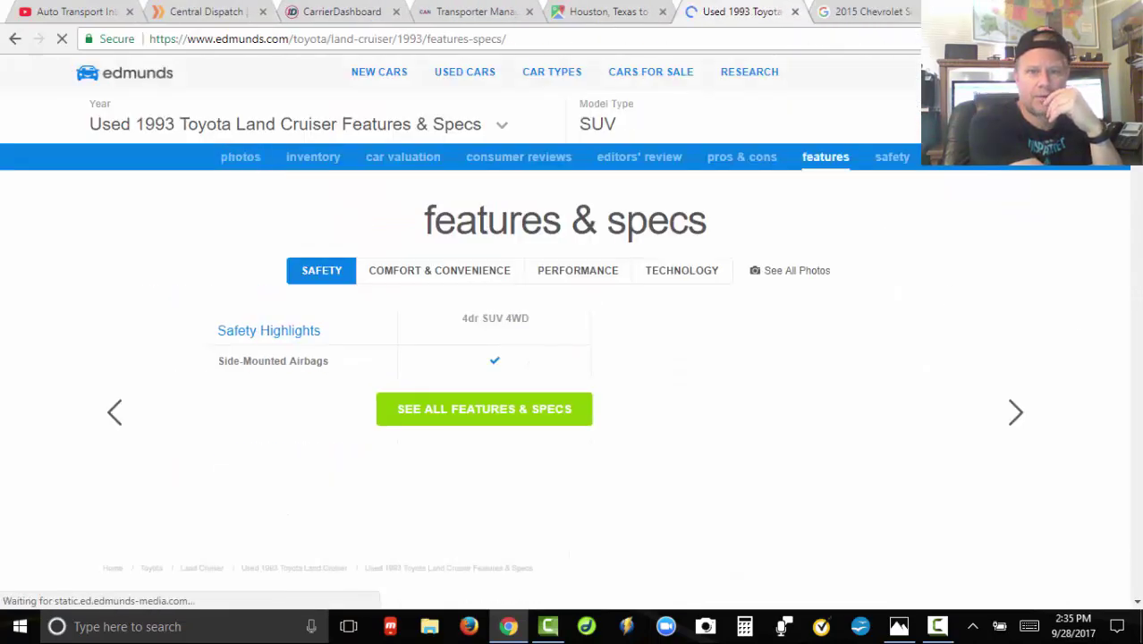
Refine the 2015 Silverado search to look up its curb weight.
{"action": "scroll", "coordinate": [983, 402], "scroll_direction": "down", "scroll_amount": 10}
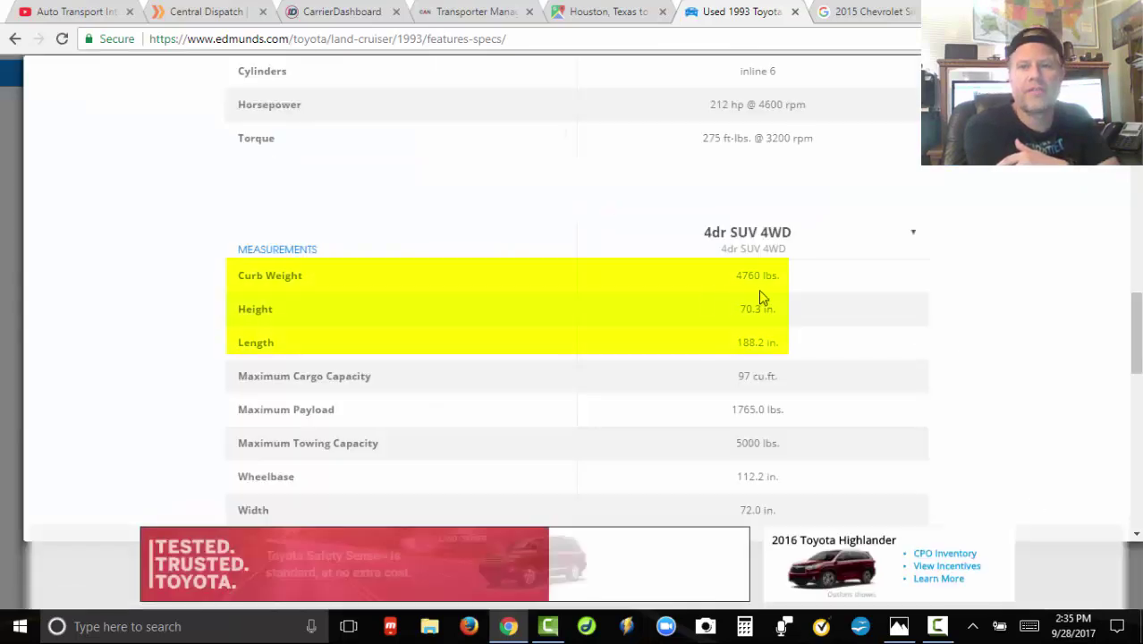
{"action": "left_click", "coordinate": [867, 12]}
{"action": "type", "text": "curb"}
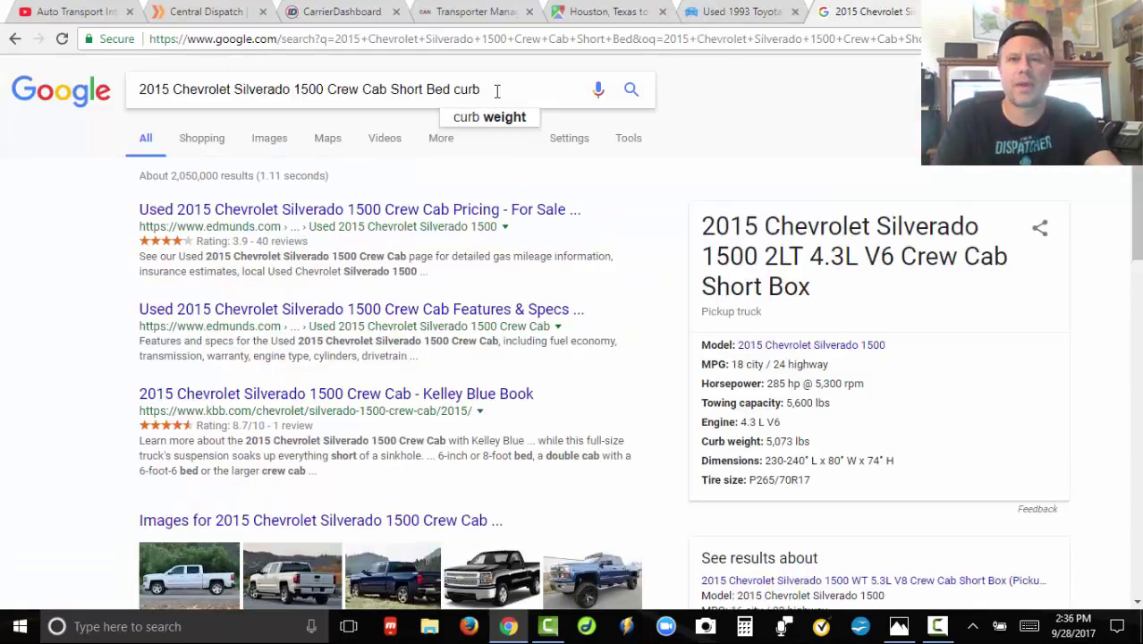
{"action": "key", "text": "Down"}
{"action": "key", "text": "Return"}
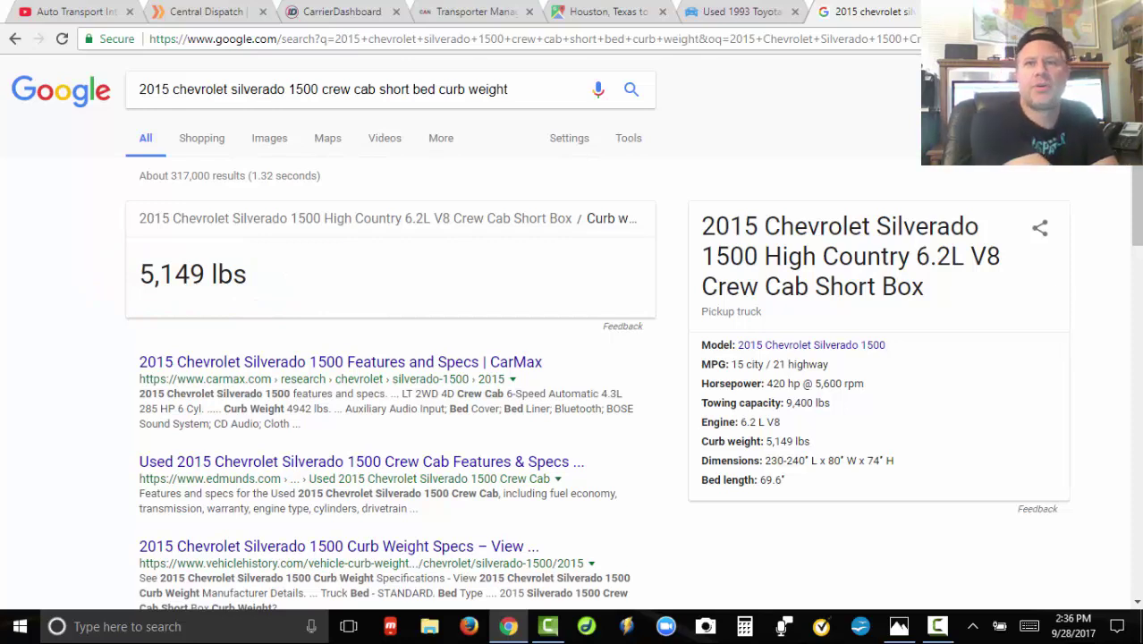
Read the Land Cruiser's Edmunds measurements: 4760 lbs, 70.3 in. high, 188.2 in. long.
{"action": "left_click", "coordinate": [731, 18]}
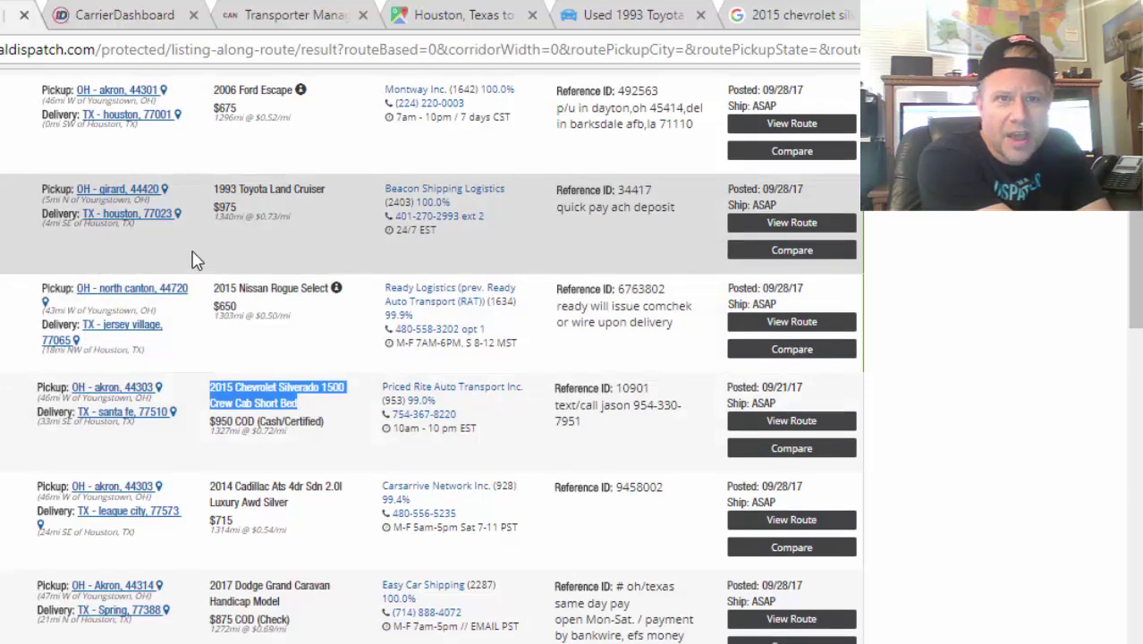
{"action": "scroll", "coordinate": [259, 273], "scroll_direction": "up", "scroll_amount": 1}
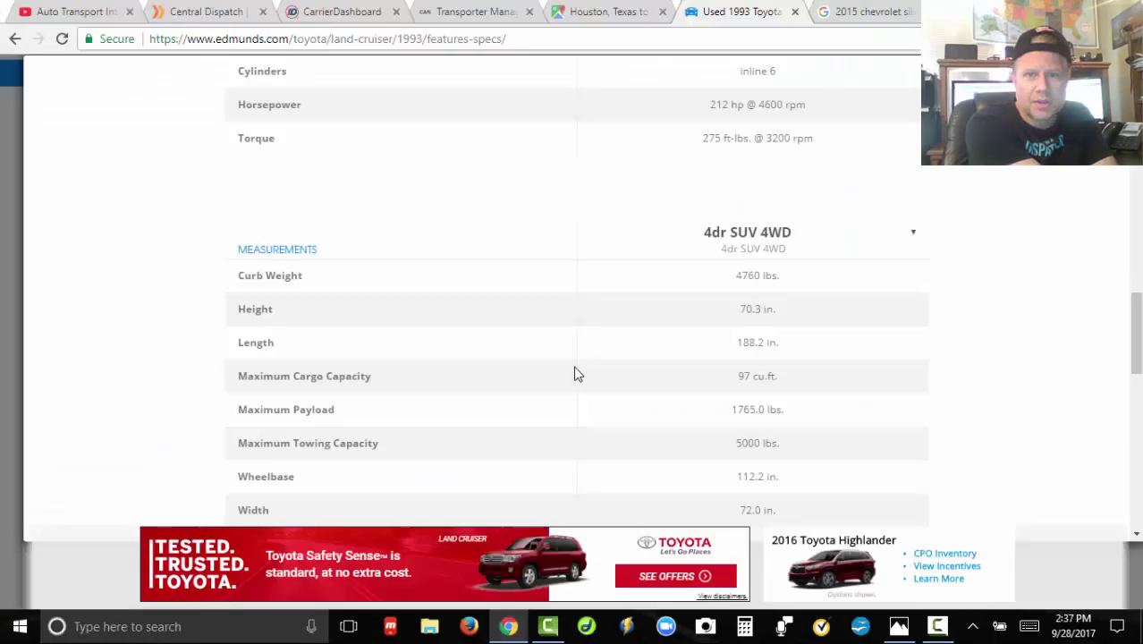
{"action": "scroll", "coordinate": [574, 369], "scroll_direction": "up", "scroll_amount": 1}
{"action": "scroll", "coordinate": [581, 357], "scroll_direction": "up", "scroll_amount": 2}
{"action": "scroll", "coordinate": [598, 349], "scroll_direction": "up", "scroll_amount": 2}
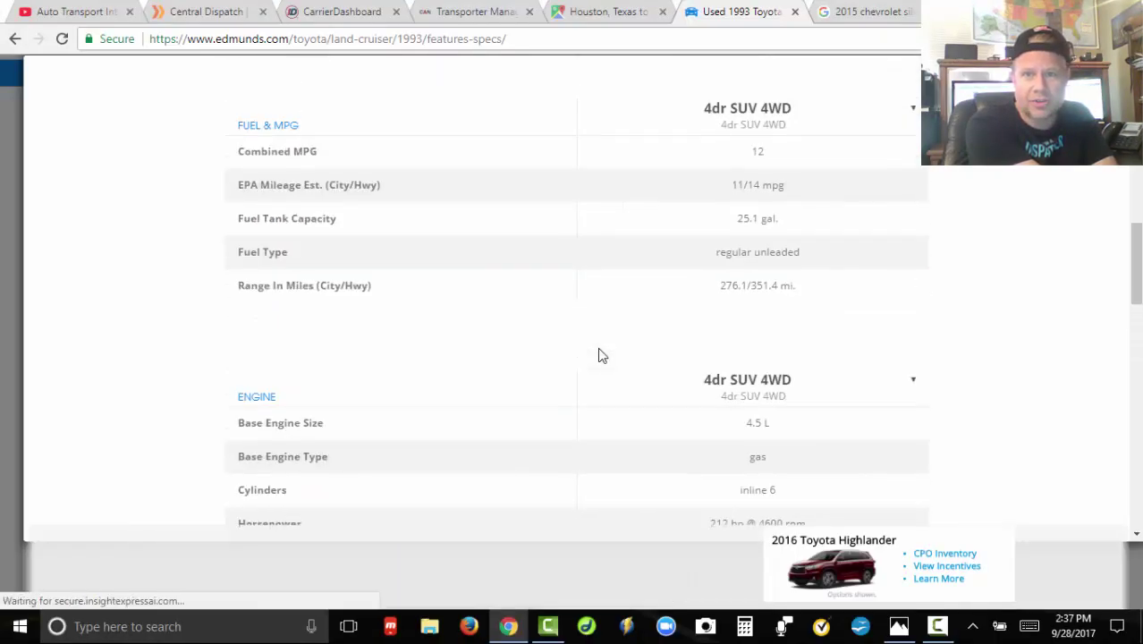
{"action": "scroll", "coordinate": [598, 345], "scroll_direction": "up", "scroll_amount": 3}
{"action": "scroll", "coordinate": [599, 349], "scroll_direction": "down", "scroll_amount": 5}
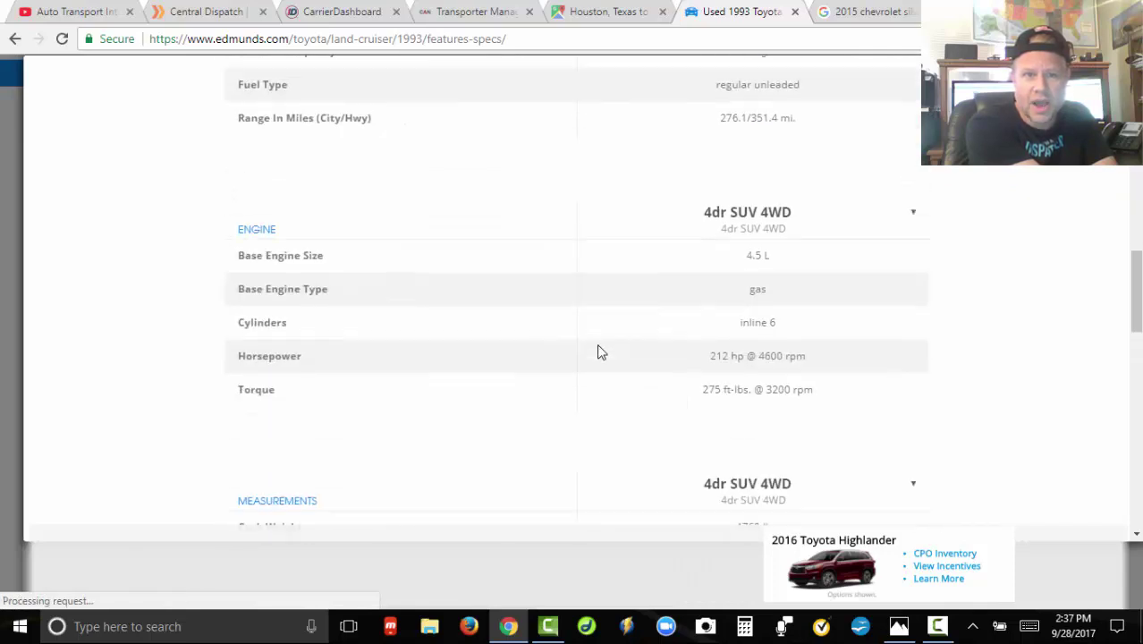
{"action": "scroll", "coordinate": [596, 348], "scroll_direction": "down", "scroll_amount": 3}
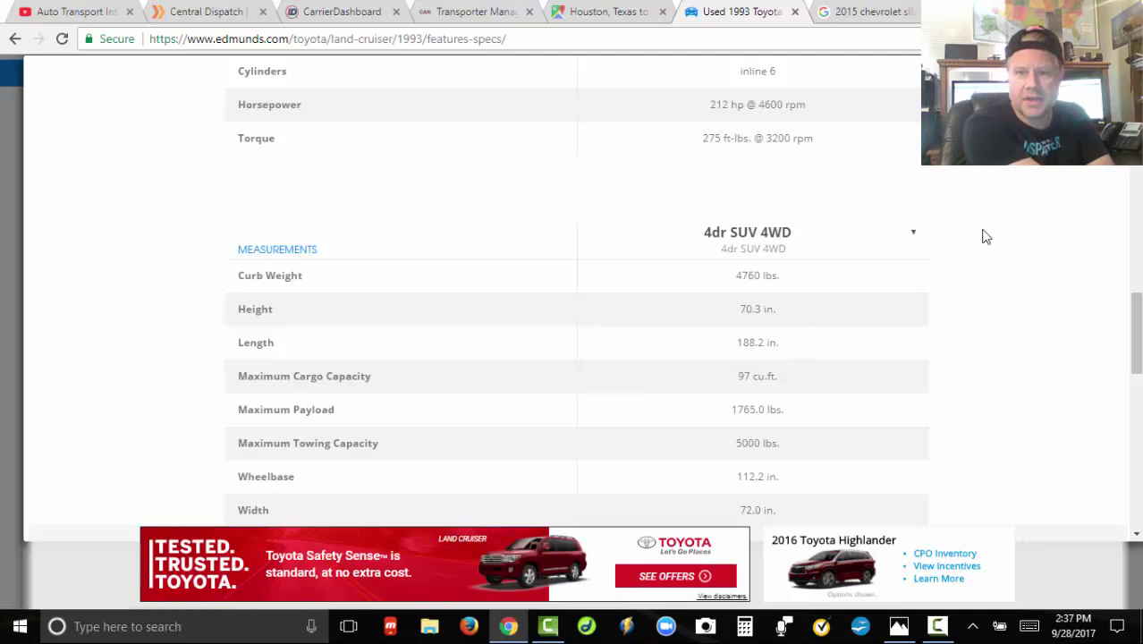
Compute 188 ÷ 12 in Calculator, giving about 15.67 feet for the Land Cruiser.
{"action": "left_click", "coordinate": [745, 626]}
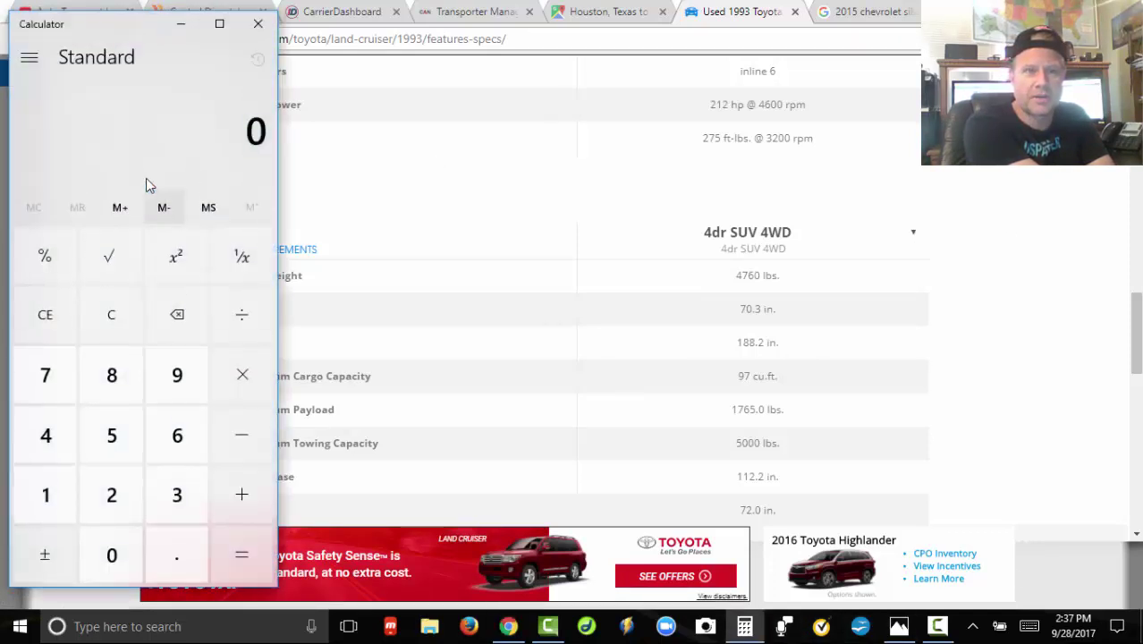
{"action": "left_click", "coordinate": [22, 495]}
{"action": "left_click", "coordinate": [120, 389]}
{"action": "left_click", "coordinate": [237, 331]}
{"action": "left_click", "coordinate": [41, 489]}
{"action": "left_click", "coordinate": [108, 493]}
{"action": "left_click", "coordinate": [253, 556]}
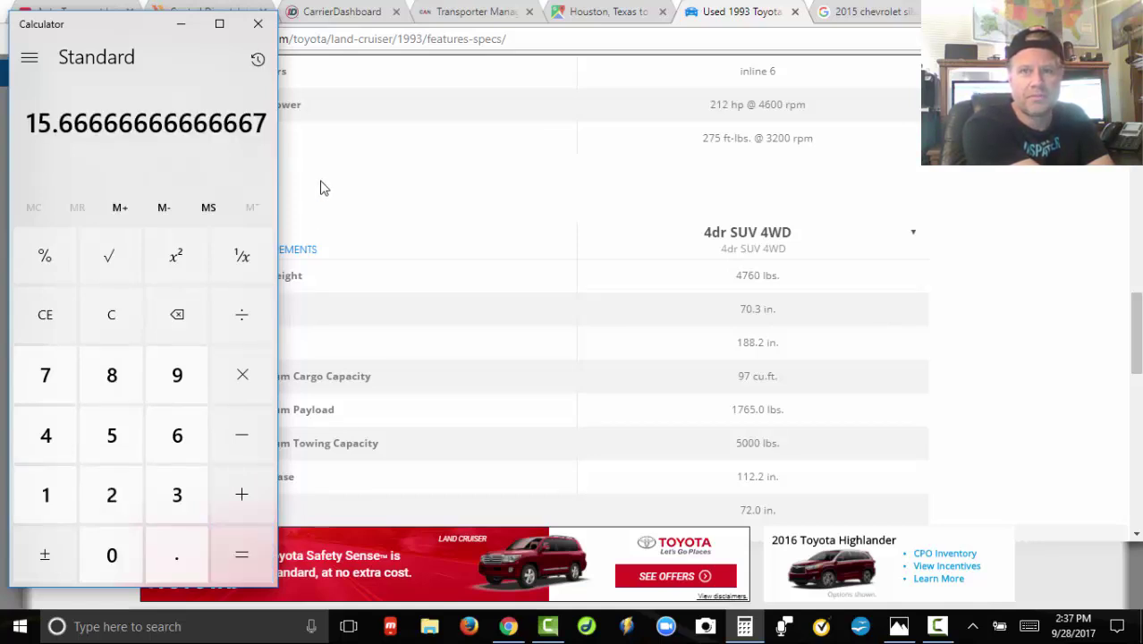
Change the Silverado search from curb weight to length.
{"action": "key", "text": "BackSpace"}
{"action": "key", "text": "BackSpace"}
{"action": "type", "text": "ngth"}
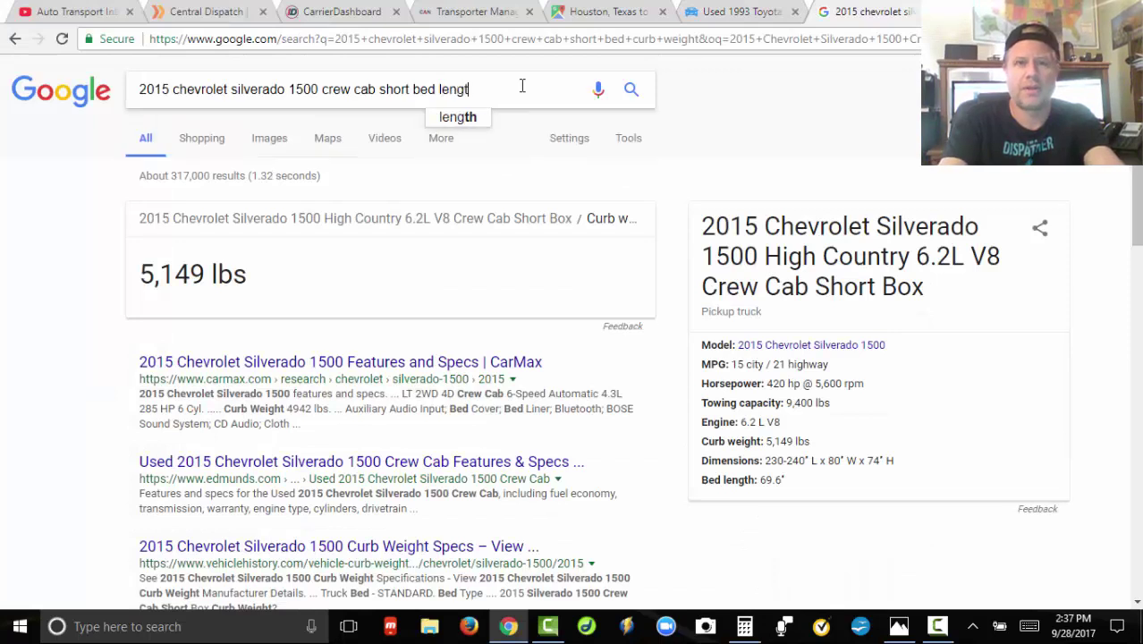
{"action": "key", "text": "Return"}
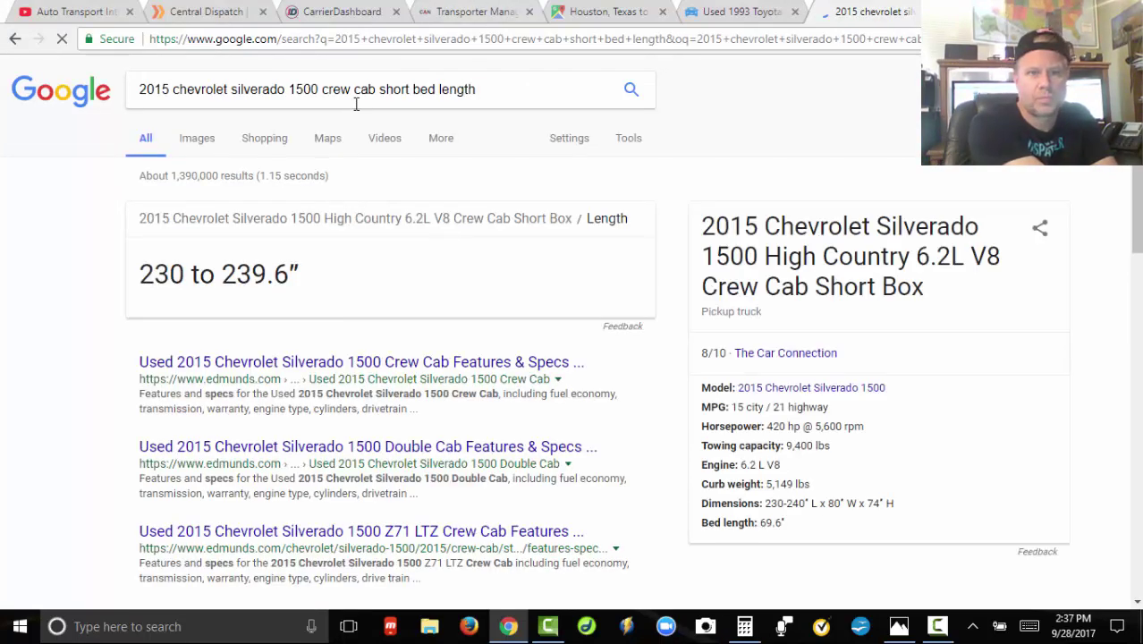
Convert the Silverado's 239-inch length to feet with 239 ÷ 12 in Calculator.
{"action": "left_click", "coordinate": [744, 626]}
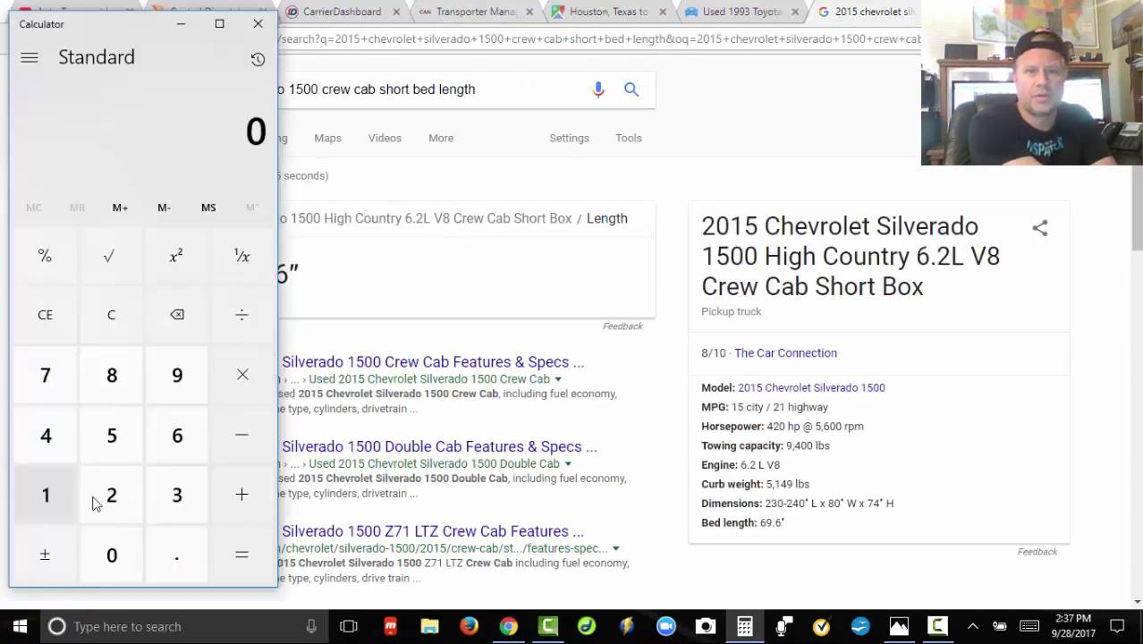
{"action": "left_click", "coordinate": [98, 496]}
{"action": "left_click", "coordinate": [170, 494]}
{"action": "left_click", "coordinate": [179, 380]}
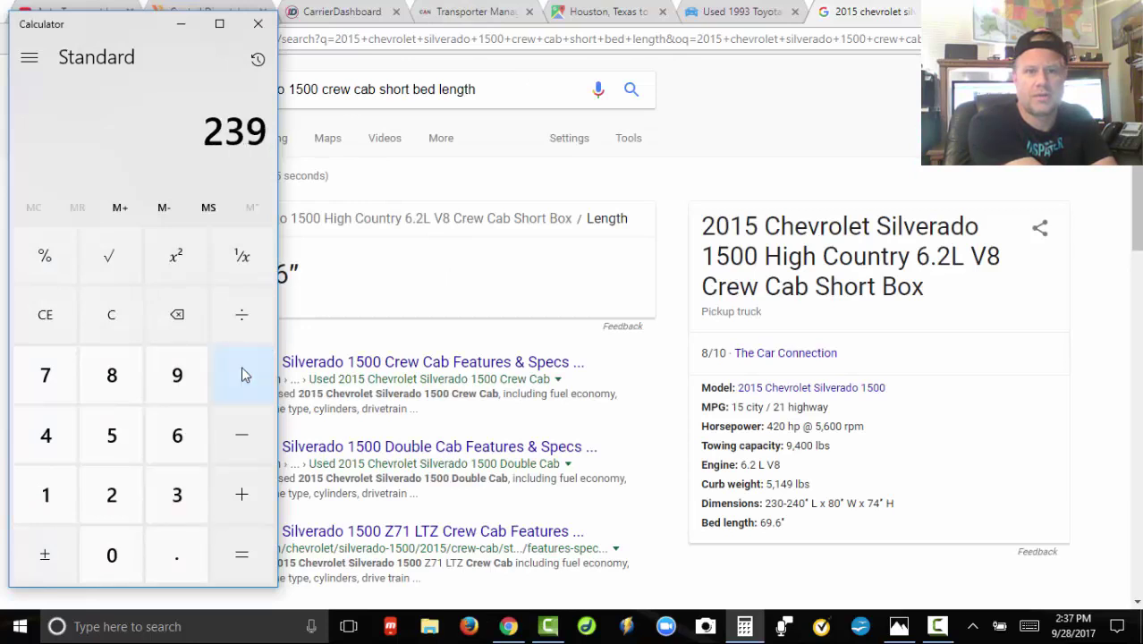
{"action": "left_click", "coordinate": [242, 372]}
{"action": "left_click", "coordinate": [246, 333]}
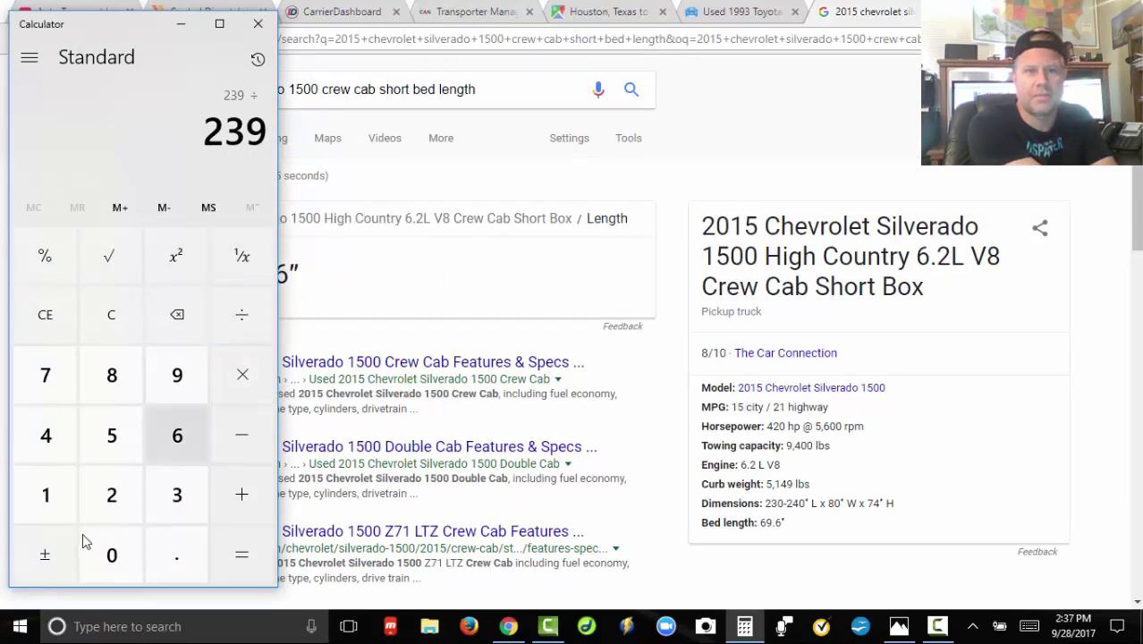
{"action": "left_click", "coordinate": [44, 489]}
{"action": "left_click", "coordinate": [108, 494]}
{"action": "left_click", "coordinate": [239, 558]}
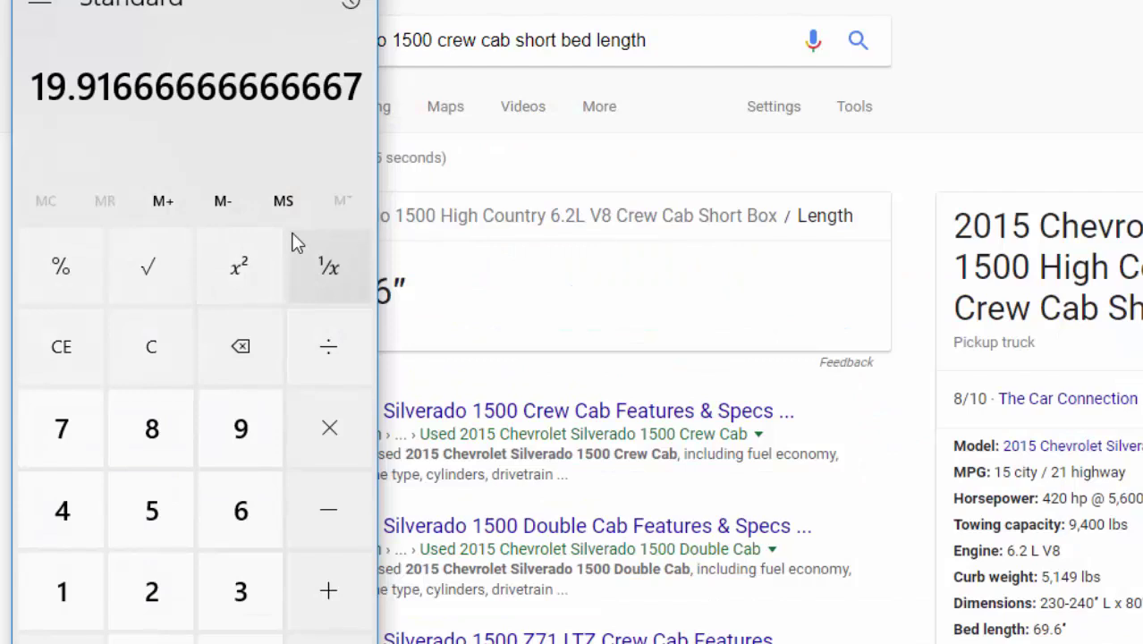
Add 16 and 16 feet to get a combined length of 51.92.
{"action": "left_click", "coordinate": [329, 621]}
{"action": "left_click", "coordinate": [38, 612]}
{"action": "left_click", "coordinate": [242, 534]}
{"action": "left_click", "coordinate": [328, 608]}
{"action": "left_click", "coordinate": [54, 592]}
{"action": "left_click", "coordinate": [241, 523]}
{"action": "left_click", "coordinate": [328, 638]}
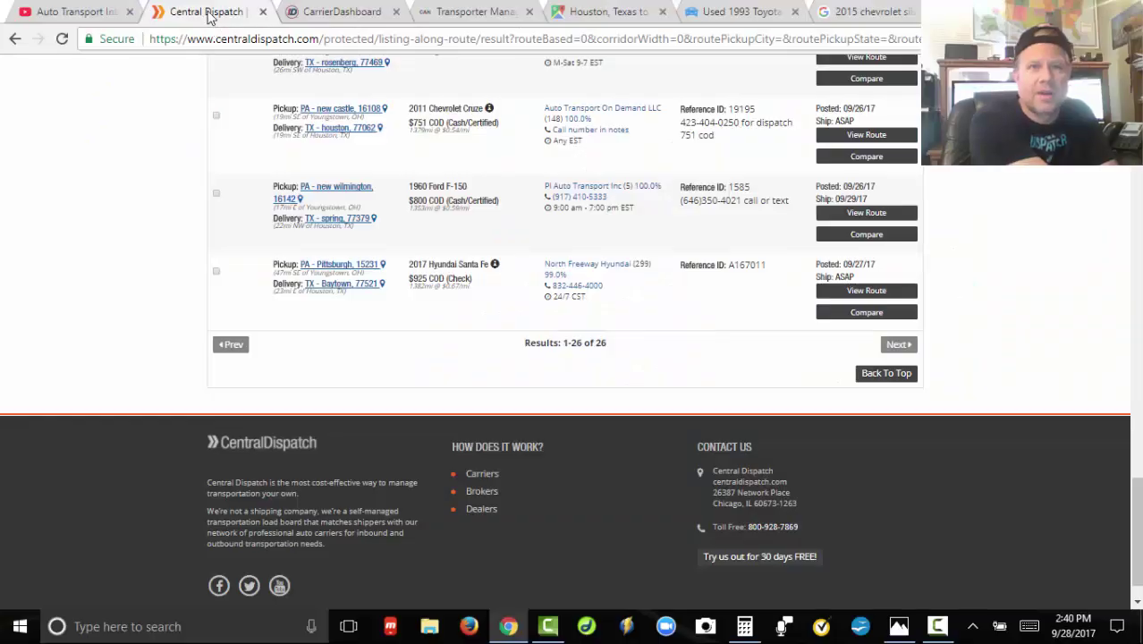
Duplicate the Central Dispatch listings tab and scroll to the top.
{"action": "right_click", "coordinate": [211, 12]}
{"action": "left_click", "coordinate": [259, 72]}
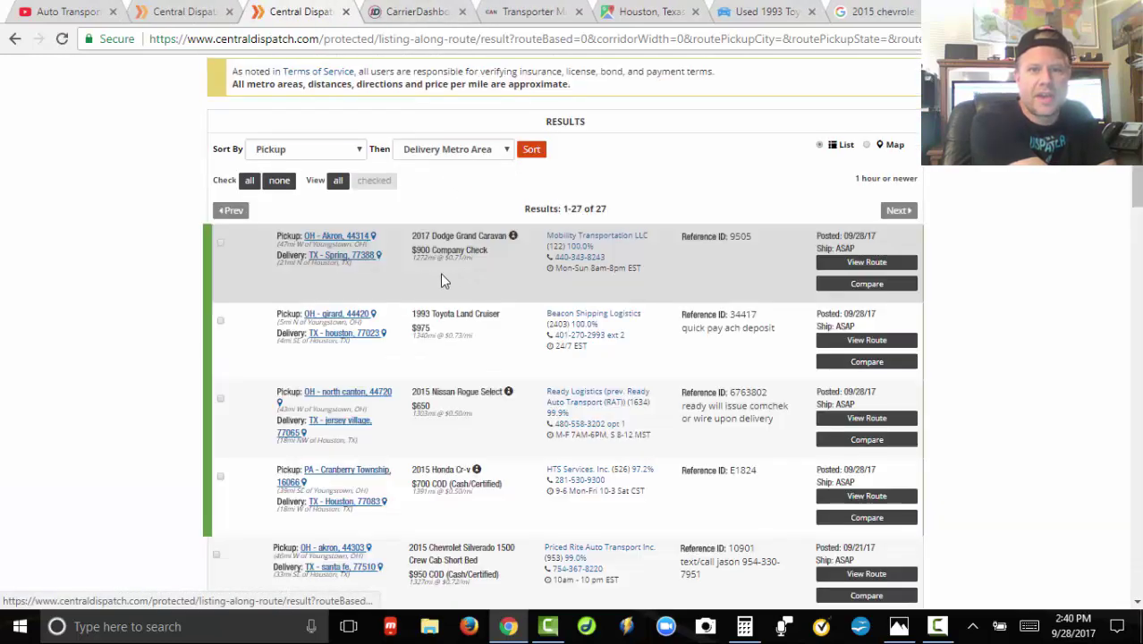
{"action": "scroll", "coordinate": [620, 401], "scroll_direction": "up", "scroll_amount": 2}
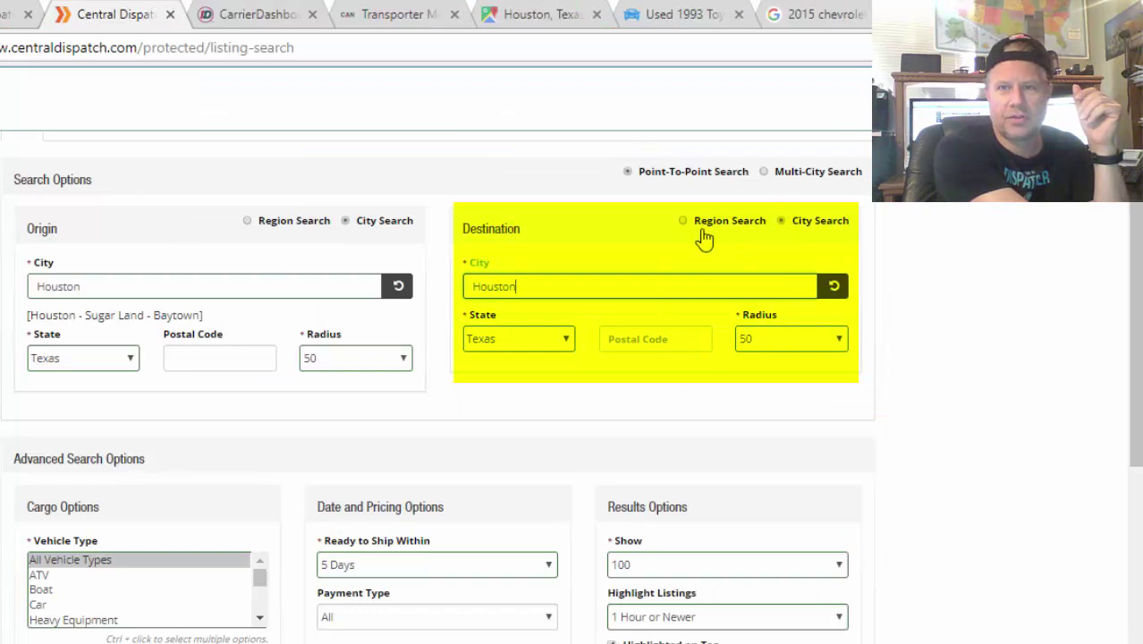
Search Houston to Youngstown by city; no vehicle listings come back.
{"action": "left_click", "coordinate": [684, 221]}
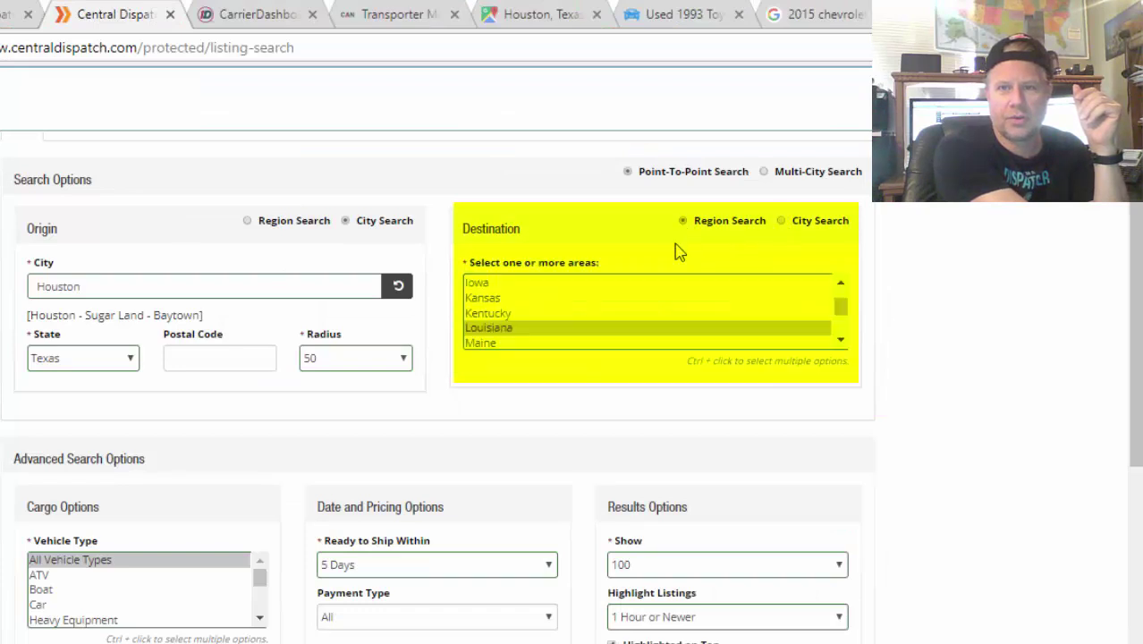
{"action": "left_click", "coordinate": [840, 341]}
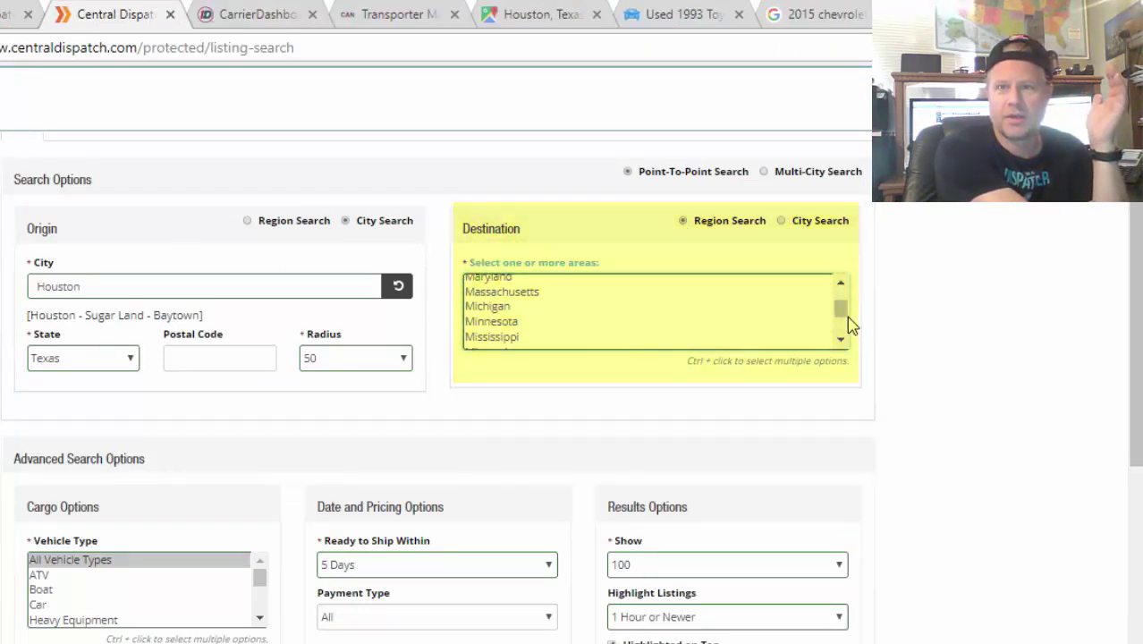
{"action": "left_click", "coordinate": [782, 222]}
{"action": "double_click", "coordinate": [689, 277]}
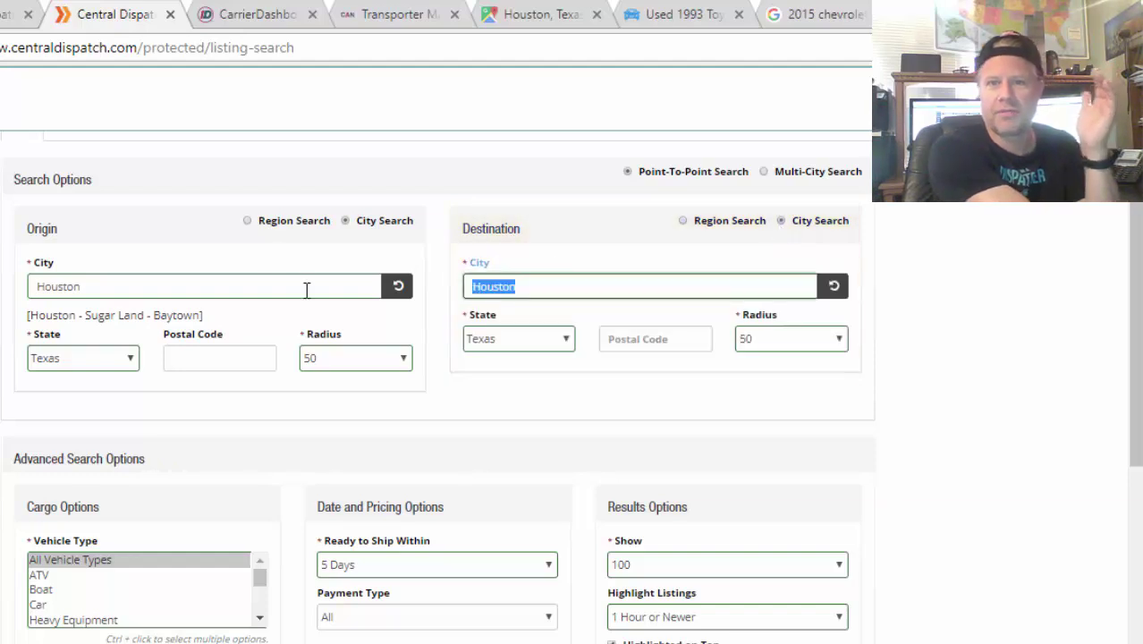
{"action": "type", "text": "youn"}
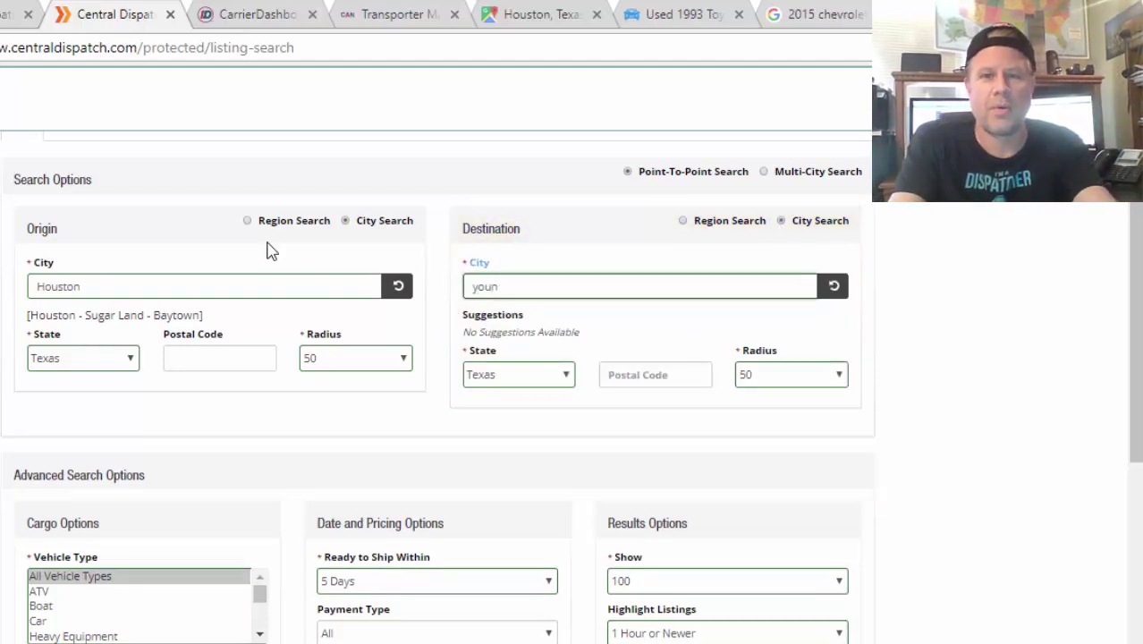
{"action": "type", "text": "gstown"}
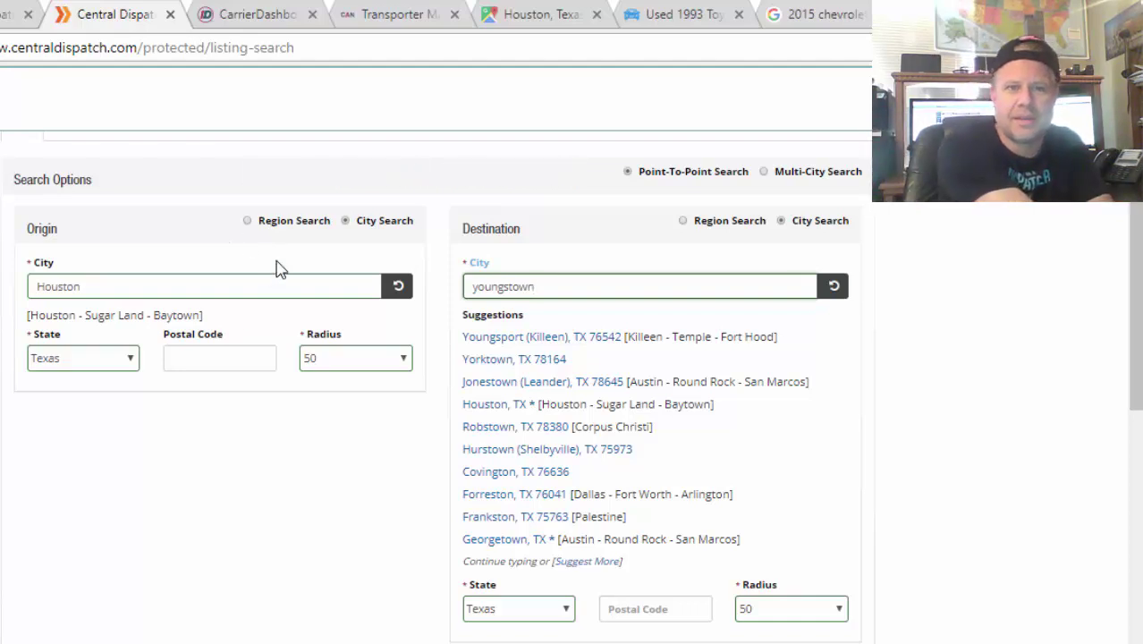
{"action": "scroll", "coordinate": [276, 266], "scroll_direction": "up", "scroll_amount": 1}
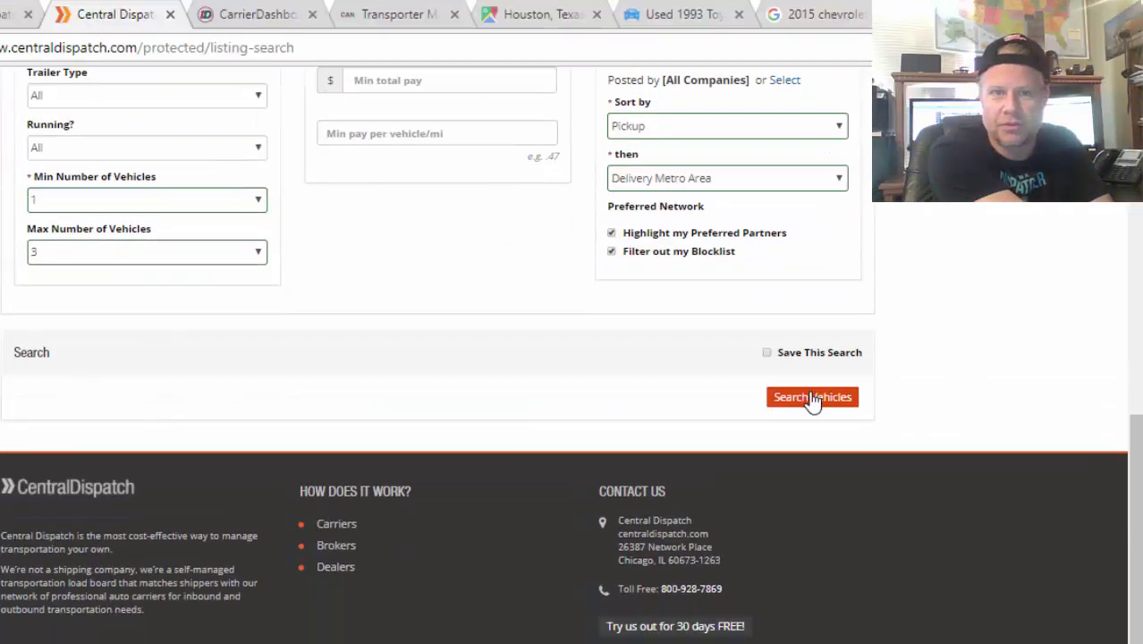
{"action": "key", "text": "Return"}
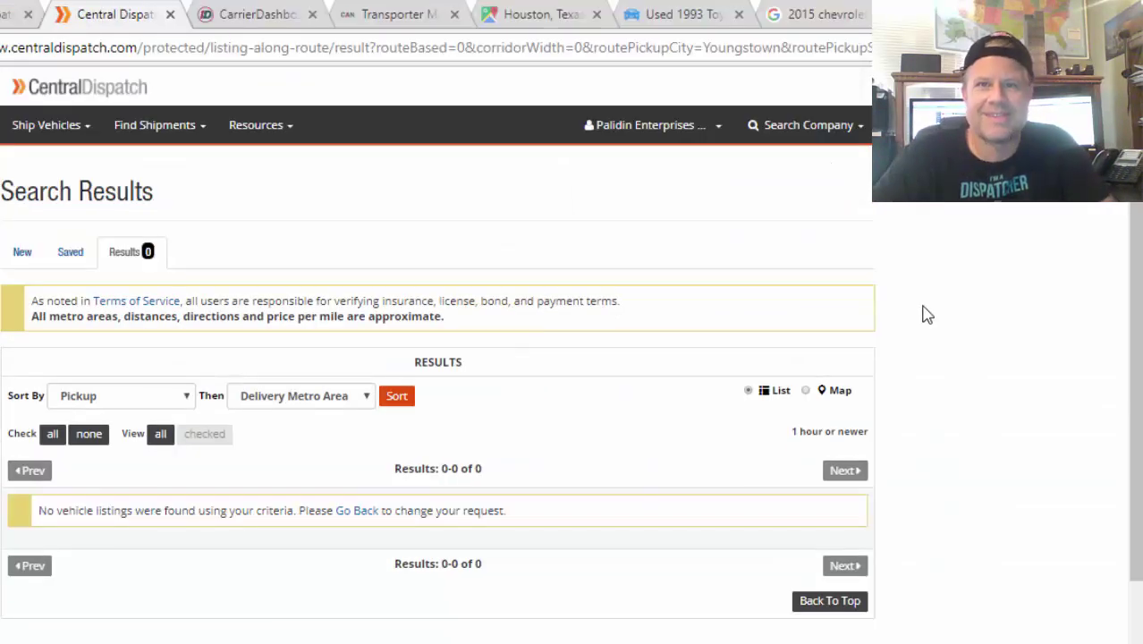
Return to the search form and set the destination to the Indiana region.
{"action": "left_click", "coordinate": [357, 510]}
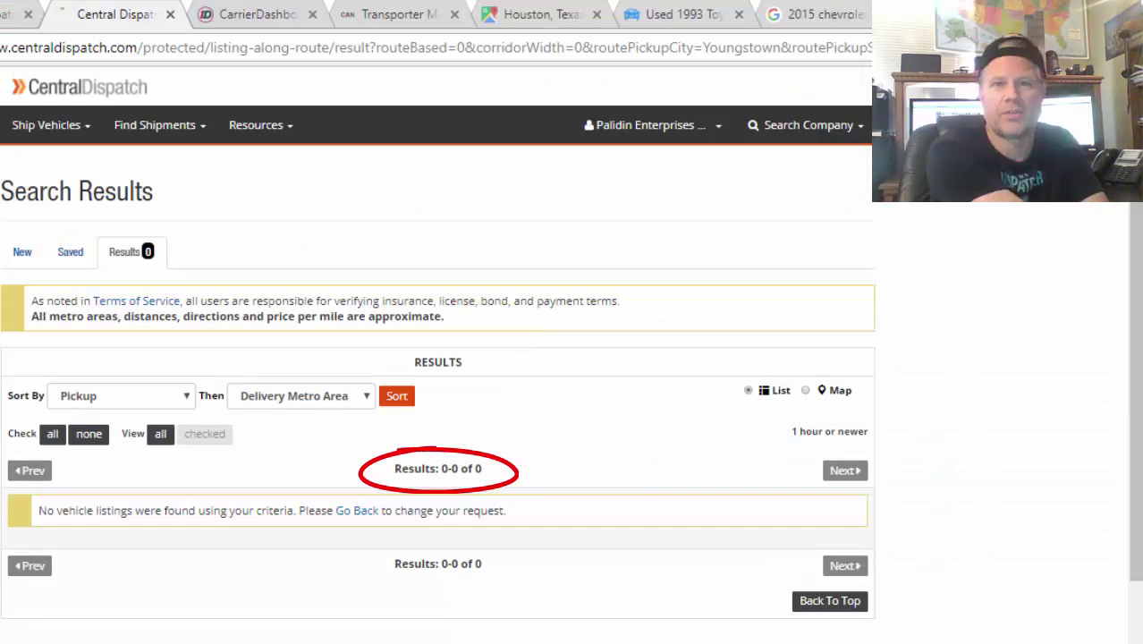
{"action": "scroll", "coordinate": [446, 444], "scroll_direction": "down", "scroll_amount": 5}
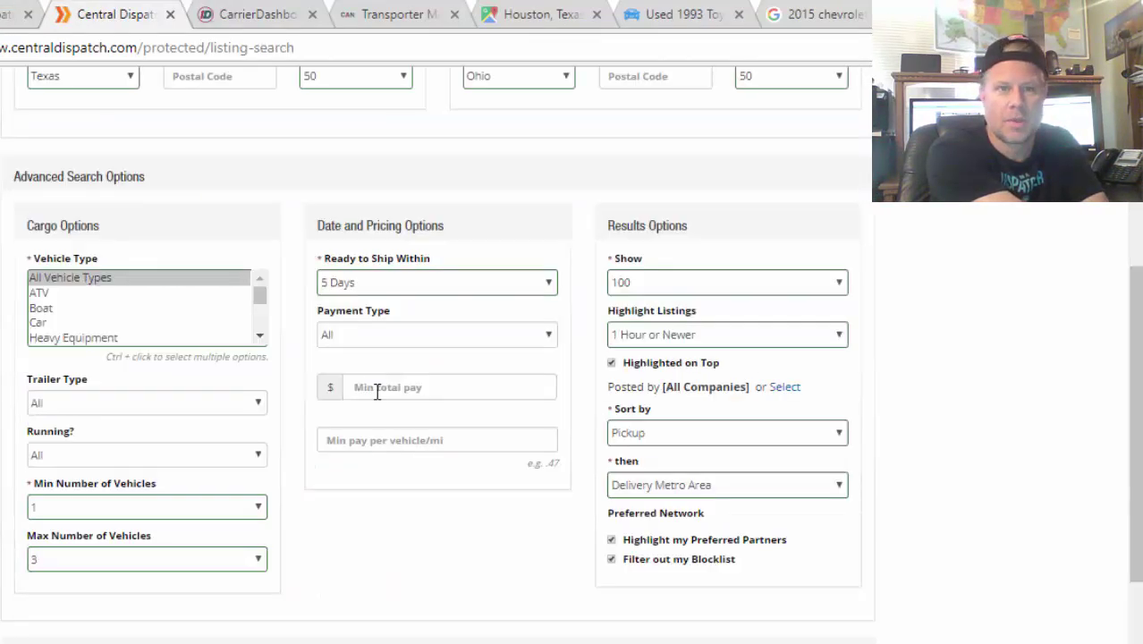
{"action": "scroll", "coordinate": [293, 332], "scroll_direction": "up", "scroll_amount": 2}
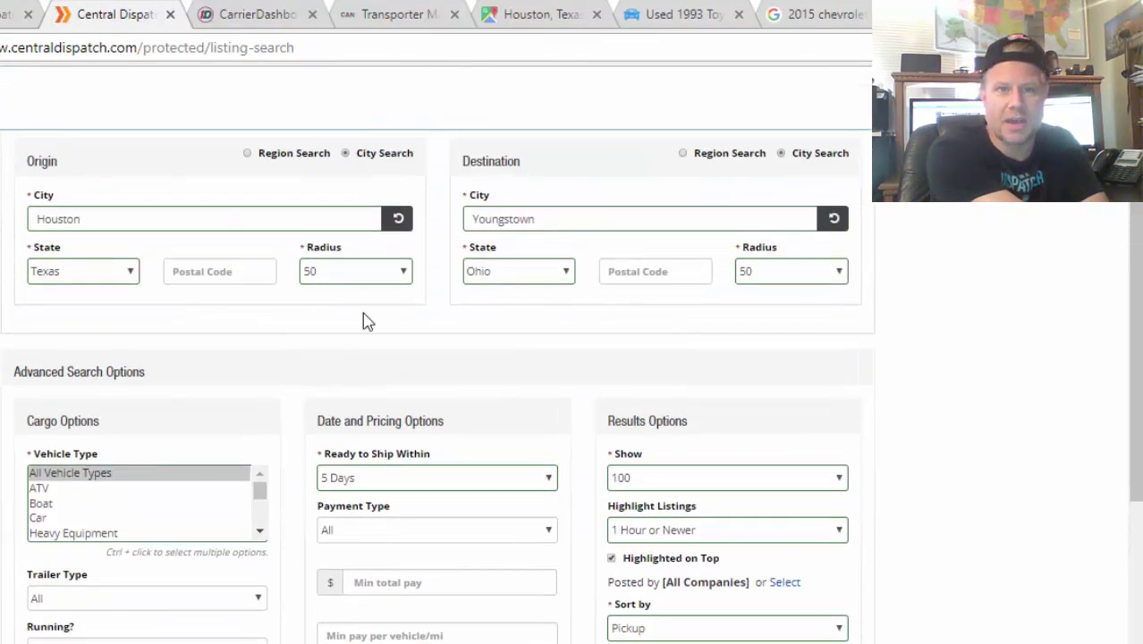
{"action": "left_click", "coordinate": [684, 154]}
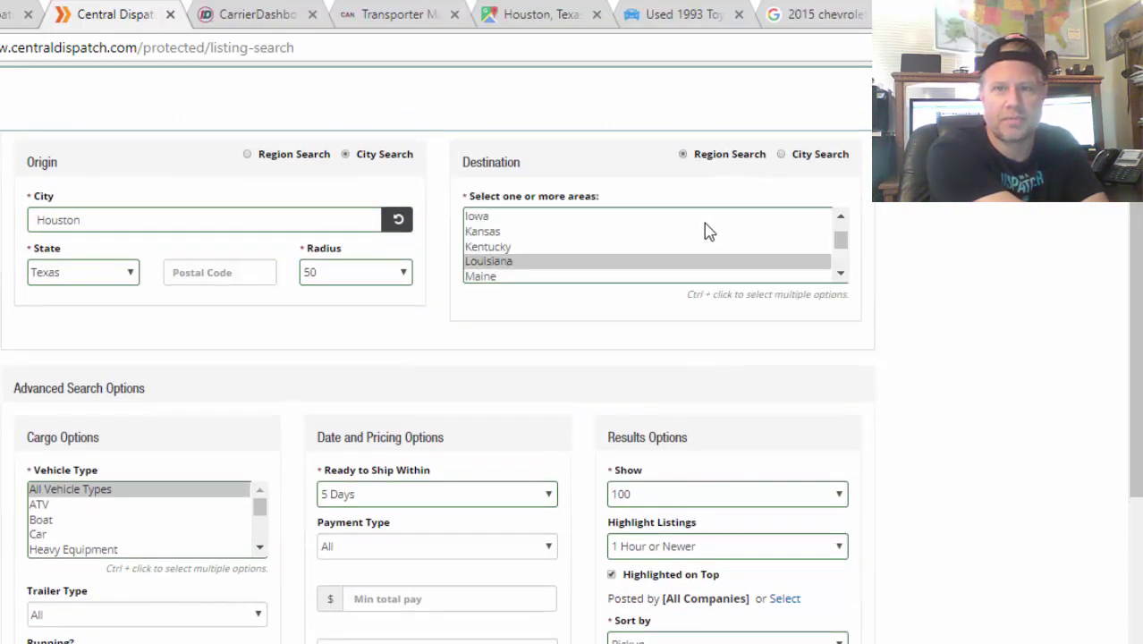
{"action": "scroll", "coordinate": [707, 231], "scroll_direction": "up", "scroll_amount": 2}
{"action": "left_click", "coordinate": [841, 273]}
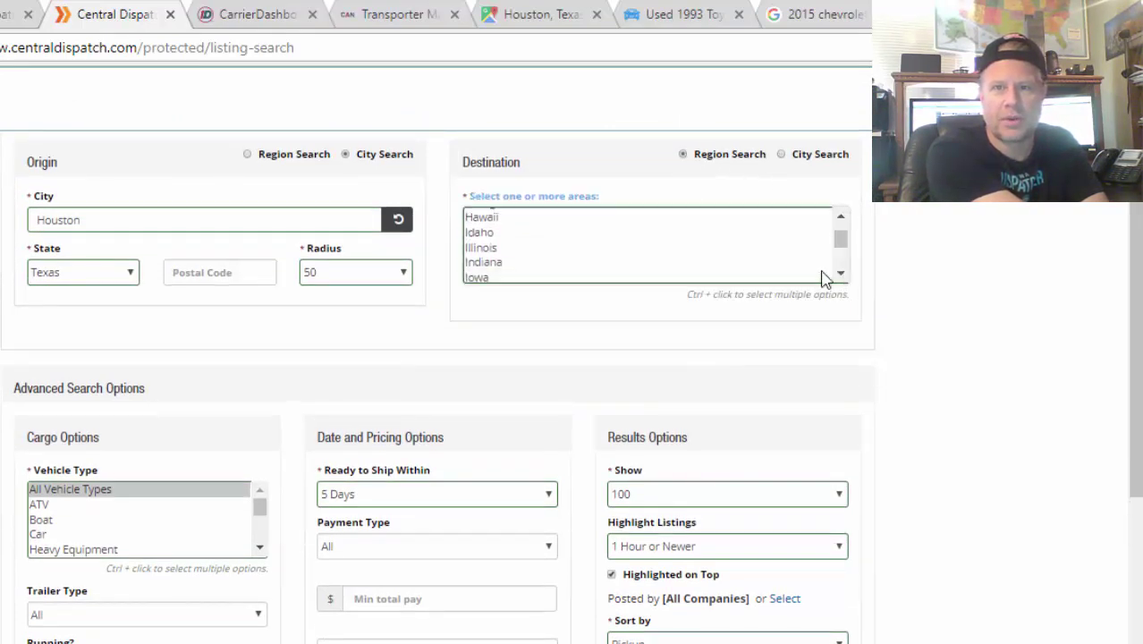
{"action": "left_click", "coordinate": [601, 278]}
{"action": "left_click", "coordinate": [577, 261]}
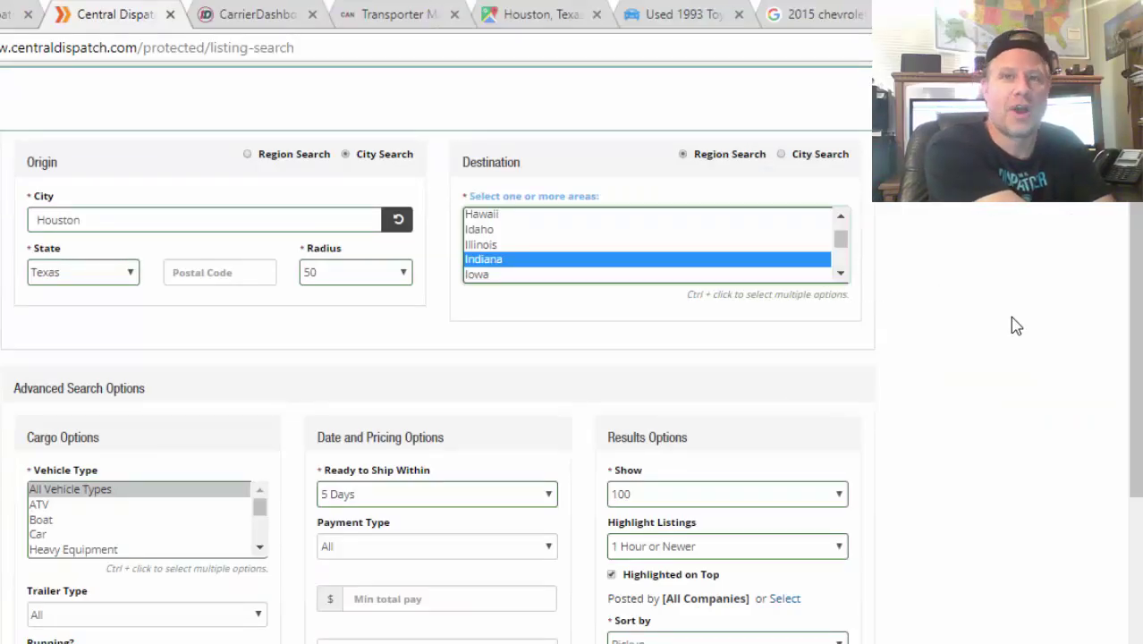
{"action": "scroll", "coordinate": [1016, 326], "scroll_direction": "up", "scroll_amount": 2}
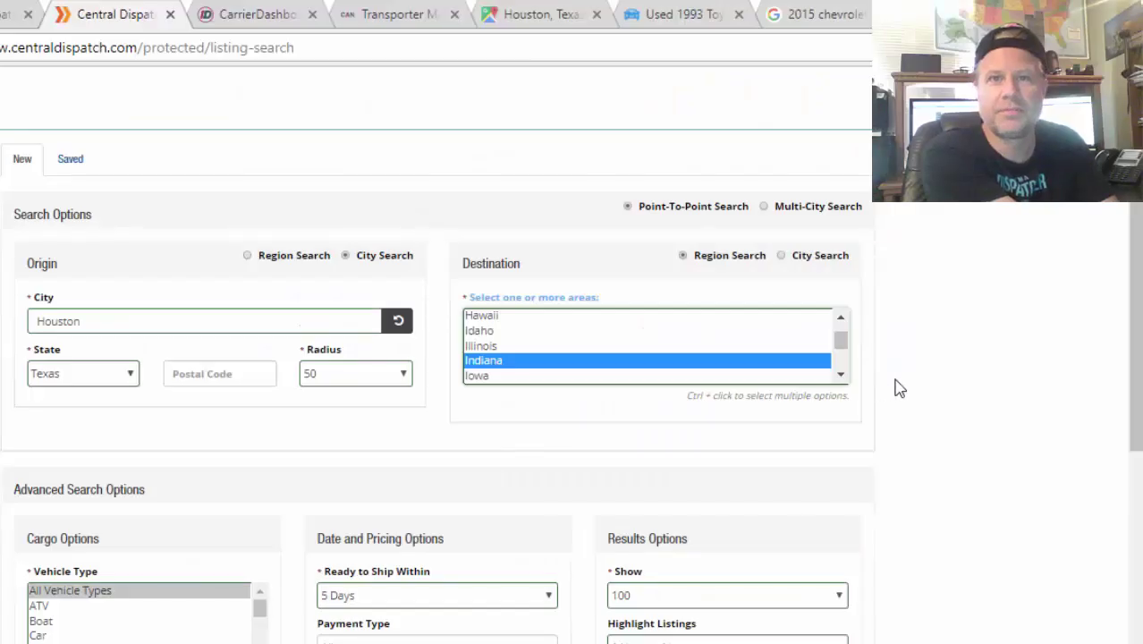
Run the Houston search to Ohio, Pennsylvania and West Virginia, then review the 8 vehicle listings.
{"action": "left_click", "coordinate": [841, 375]}
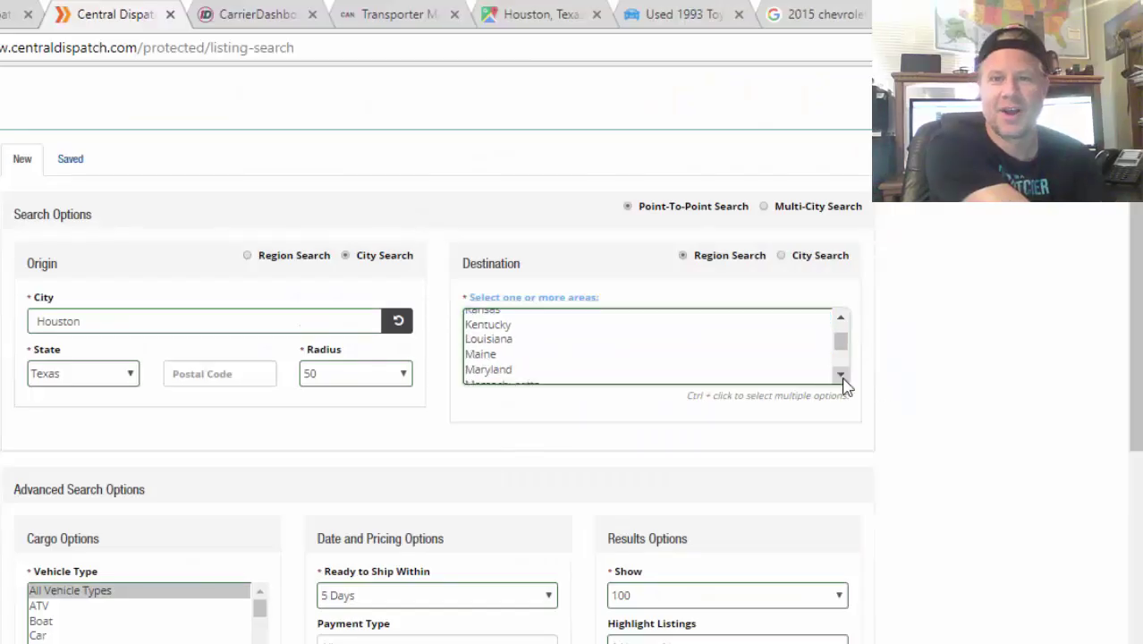
{"action": "scroll", "coordinate": [769, 358], "scroll_direction": "down", "scroll_amount": 3}
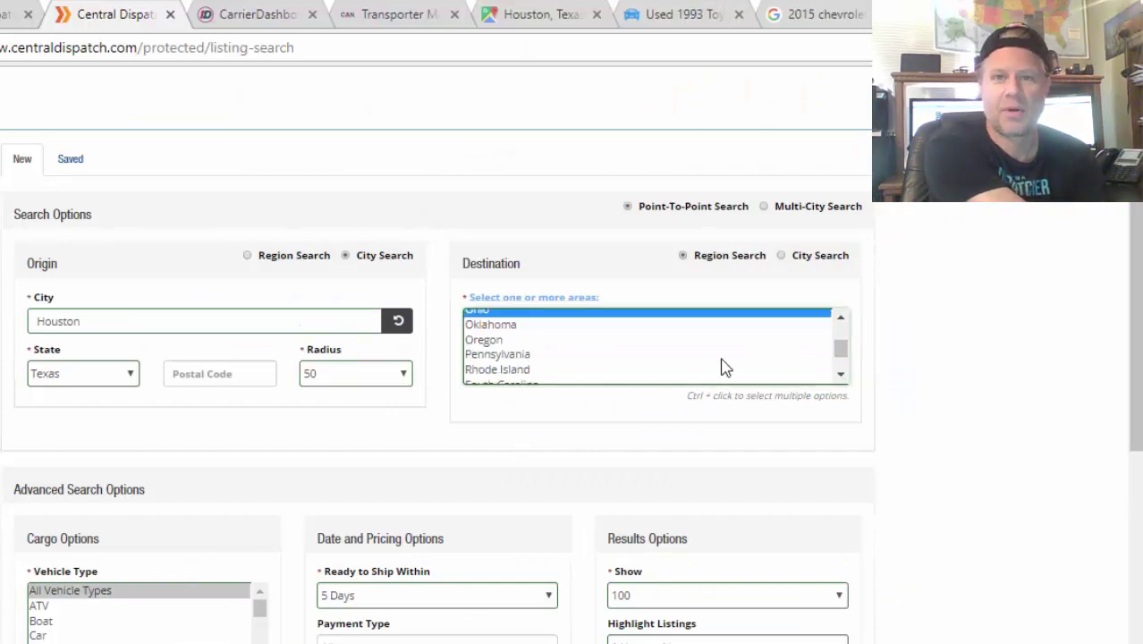
{"action": "left_click", "coordinate": [792, 356], "text": "ctrl"}
{"action": "left_click", "coordinate": [842, 317]}
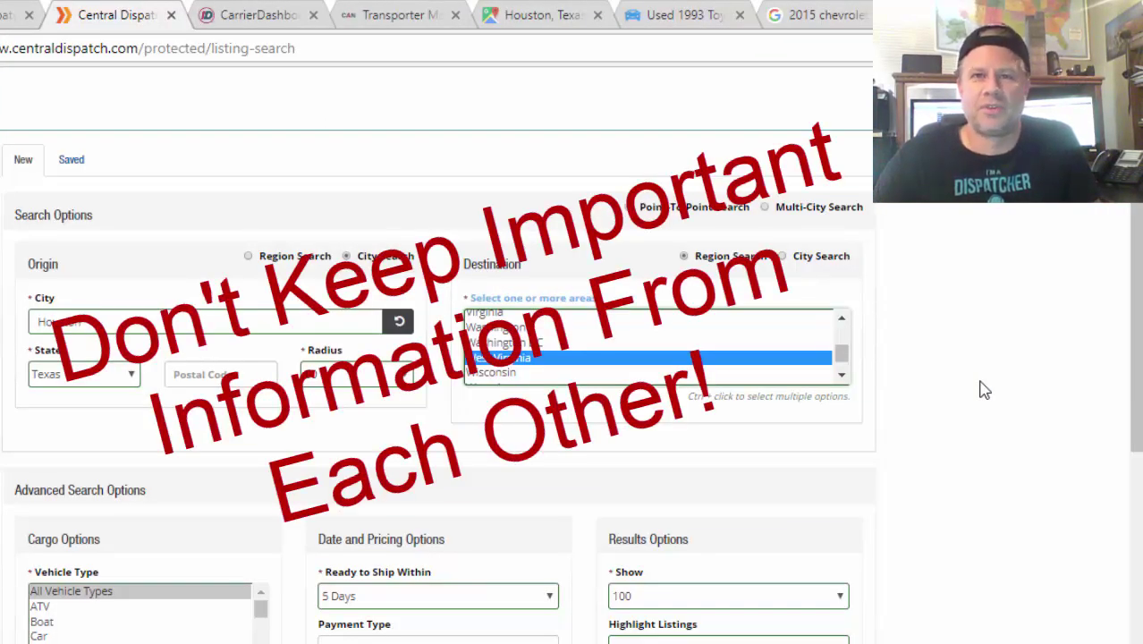
{"action": "scroll", "coordinate": [983, 389], "scroll_direction": "down", "scroll_amount": 1}
{"action": "scroll", "coordinate": [894, 420], "scroll_direction": "down", "scroll_amount": 1}
{"action": "scroll", "coordinate": [749, 472], "scroll_direction": "down", "scroll_amount": 1}
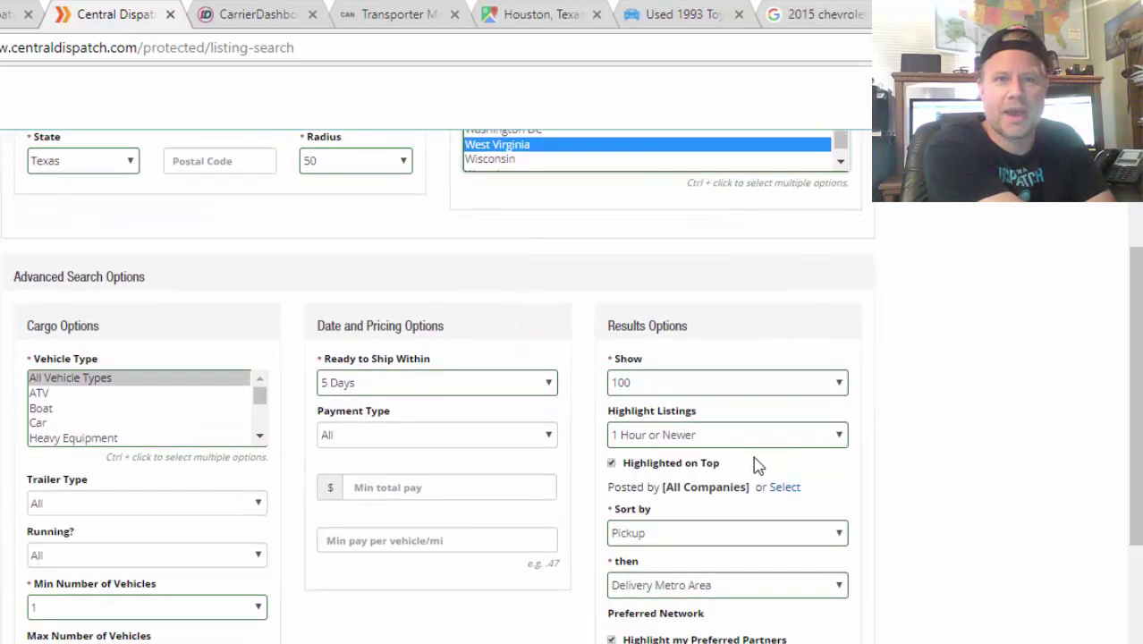
{"action": "left_click", "coordinate": [557, 387]}
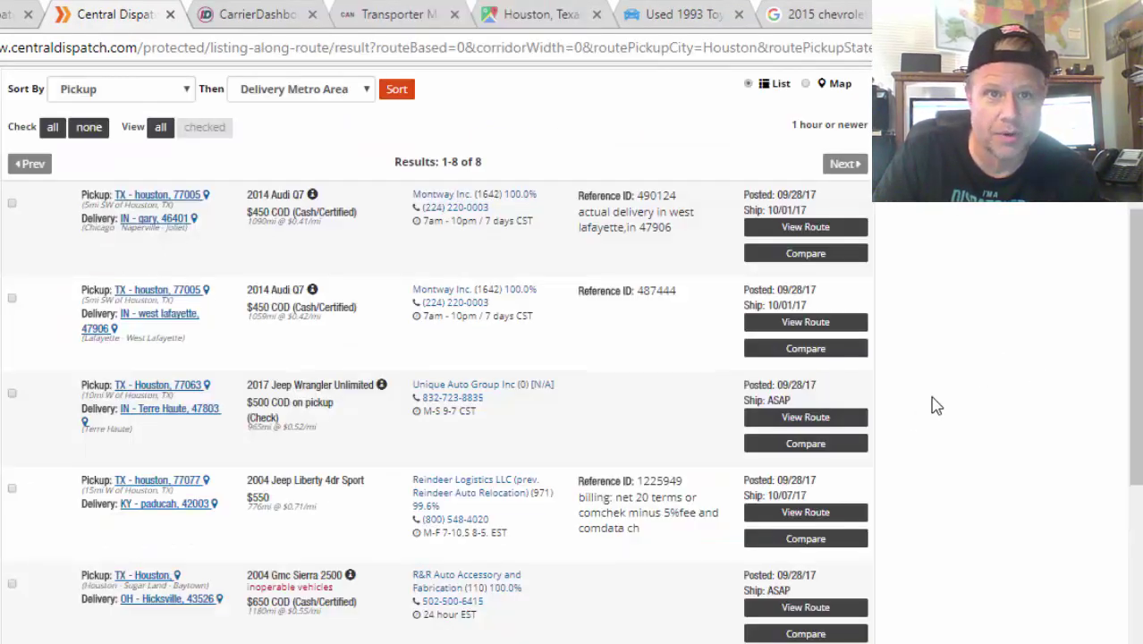
{"action": "scroll", "coordinate": [1052, 446], "scroll_direction": "down", "scroll_amount": 1}
{"action": "scroll", "coordinate": [1051, 438], "scroll_direction": "down", "scroll_amount": 1}
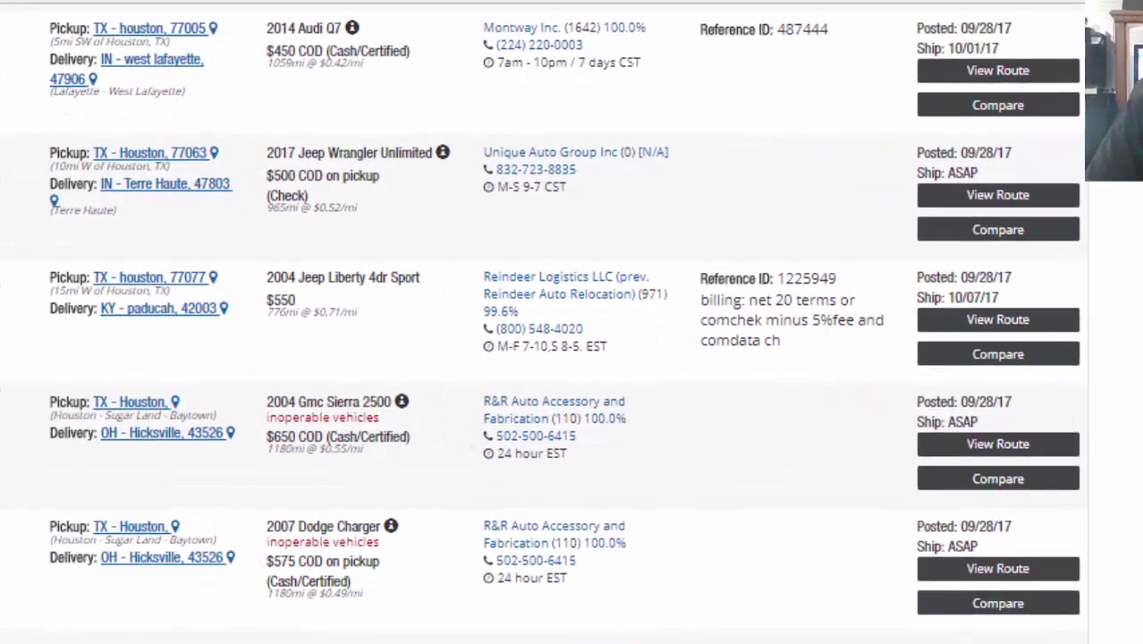
{"action": "scroll", "coordinate": [572, 357], "scroll_direction": "down", "scroll_amount": 1}
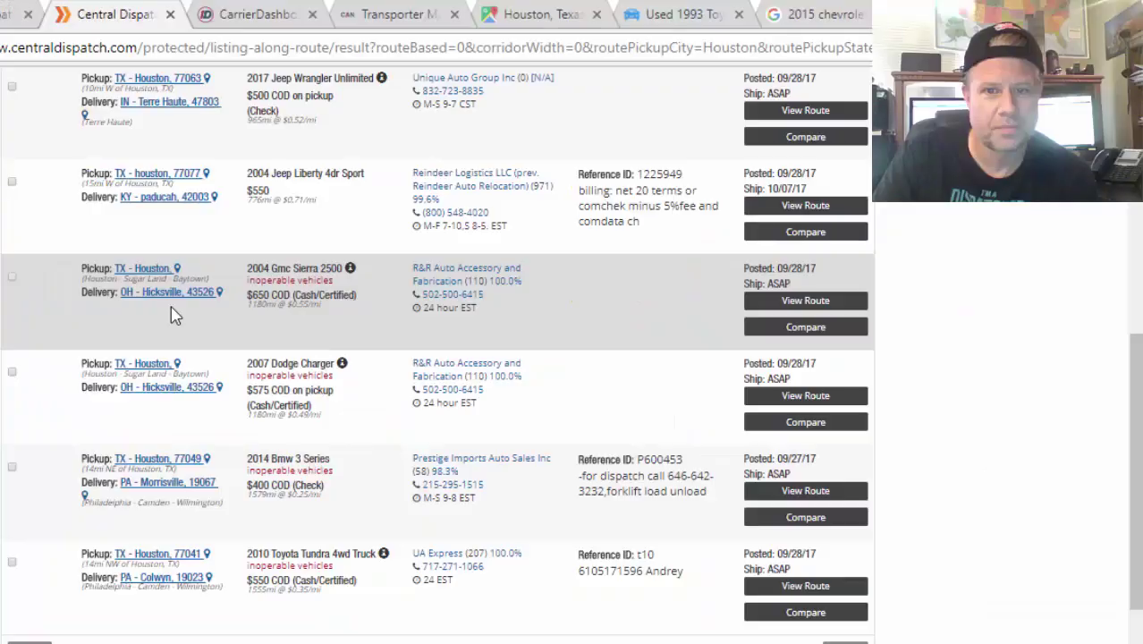
{"action": "scroll", "coordinate": [173, 311], "scroll_direction": "up", "scroll_amount": 1}
{"action": "scroll", "coordinate": [173, 318], "scroll_direction": "up", "scroll_amount": 1}
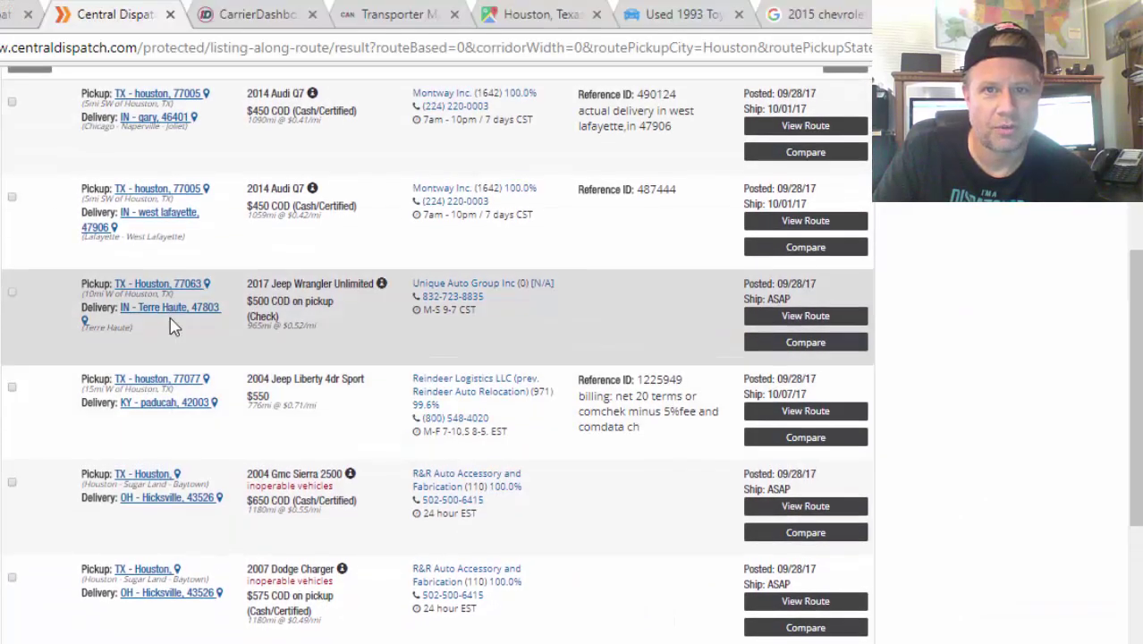
{"action": "scroll", "coordinate": [173, 322], "scroll_direction": "up", "scroll_amount": 2}
{"action": "scroll", "coordinate": [595, 461], "scroll_direction": "down", "scroll_amount": 1}
{"action": "scroll", "coordinate": [925, 467], "scroll_direction": "down", "scroll_amount": 2}
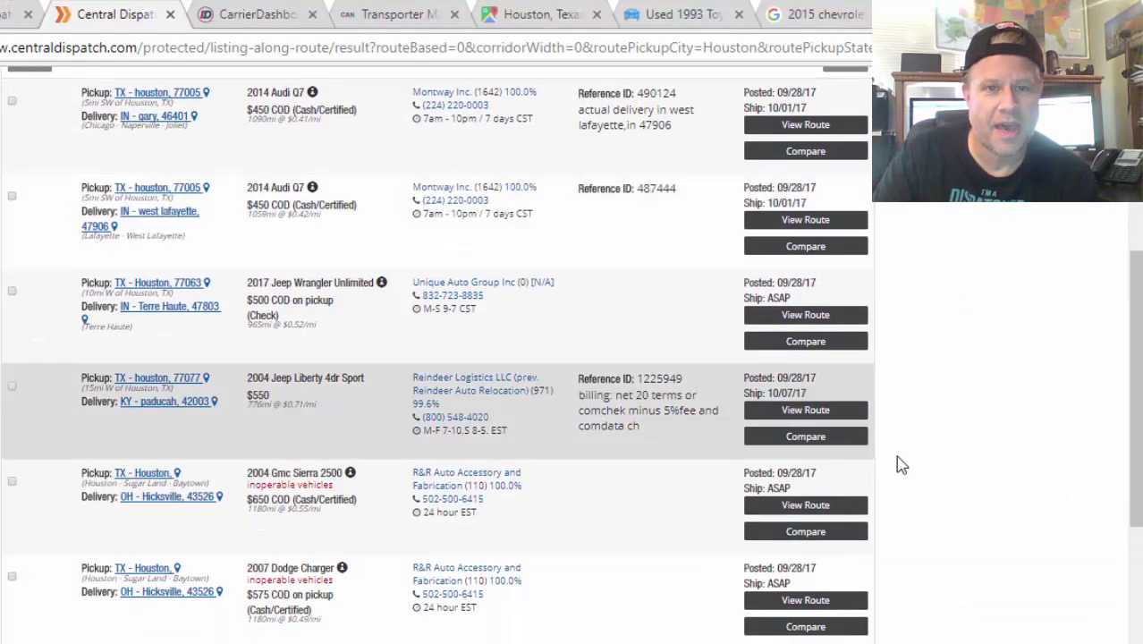